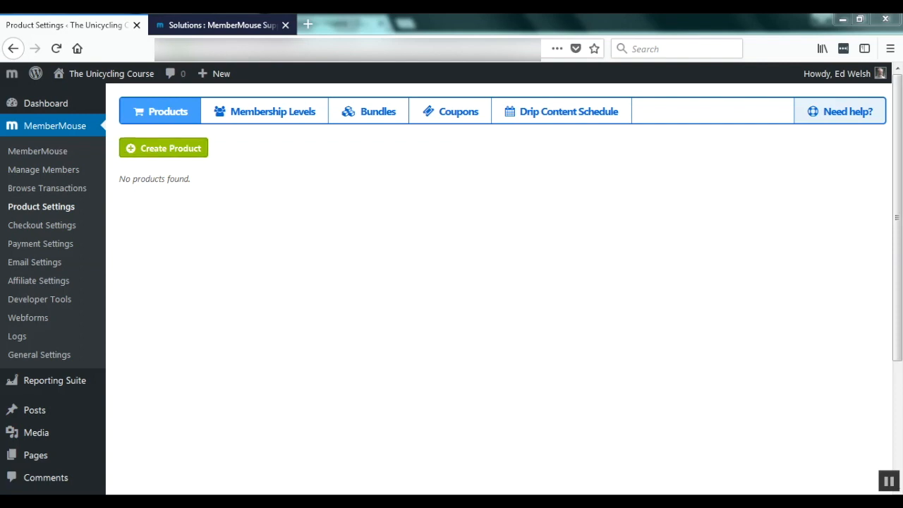
Start a new product named 'Secrets of the Pros' priced at 100.00 USD.
{"action": "left_click", "coordinate": [164, 149]}
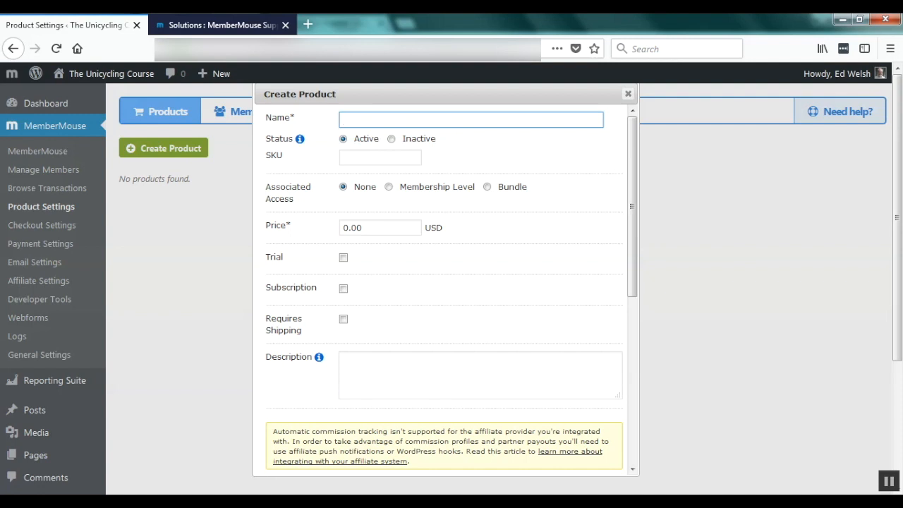
{"action": "type", "text": "Secrets of the Pros"}
{"action": "left_click", "coordinate": [344, 228]}
{"action": "type", "text": "10"}
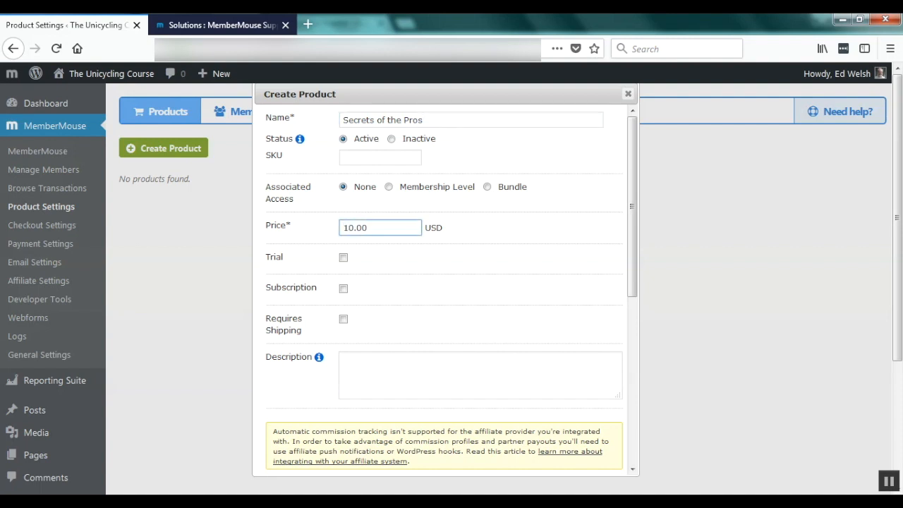
{"action": "key", "text": "Tab"}
Enter the description 'This is a sample description of the Secrets of the Pros product'.
{"action": "left_click", "coordinate": [480, 375]}
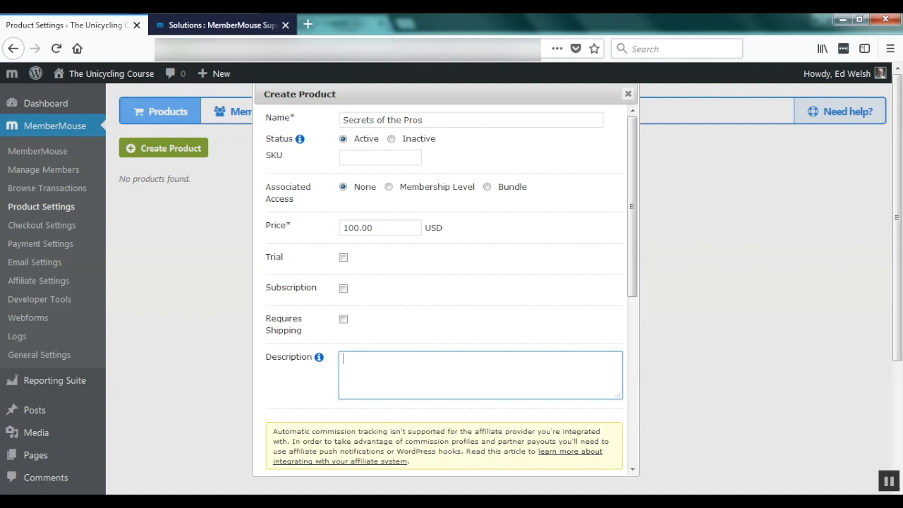
{"action": "type", "text": "This is a sample description of"}
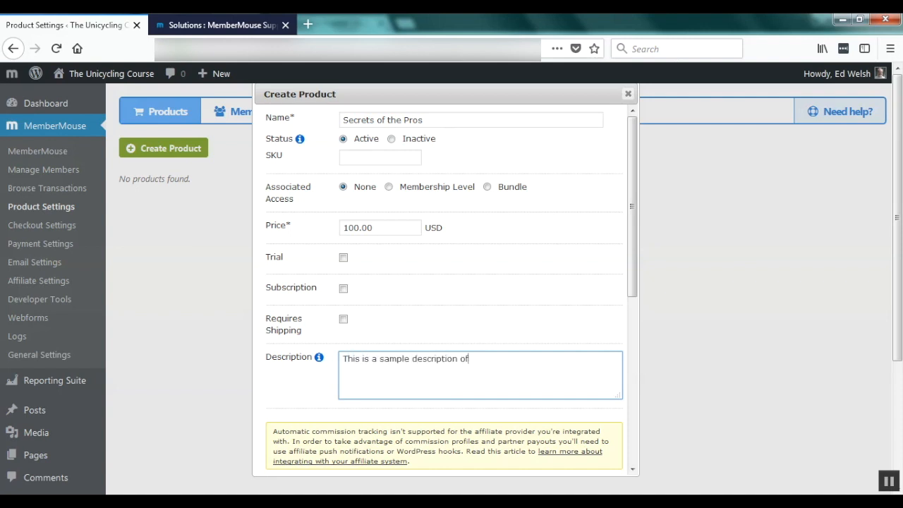
{"action": "type", "text": " the Secrets of the Pros product"}
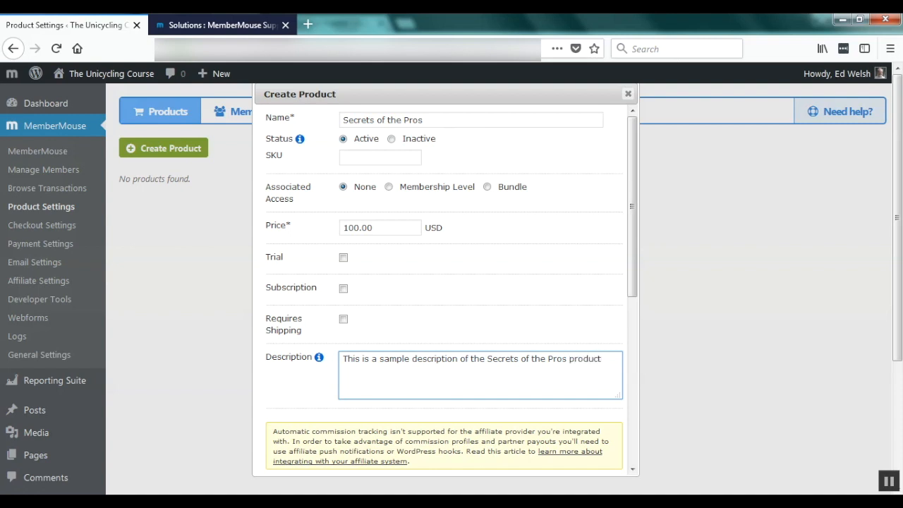
Save the Secrets of the Pros product from the bottom of the Create Product form.
{"action": "scroll", "coordinate": [444, 290], "scroll_direction": "down", "scroll_amount": 5}
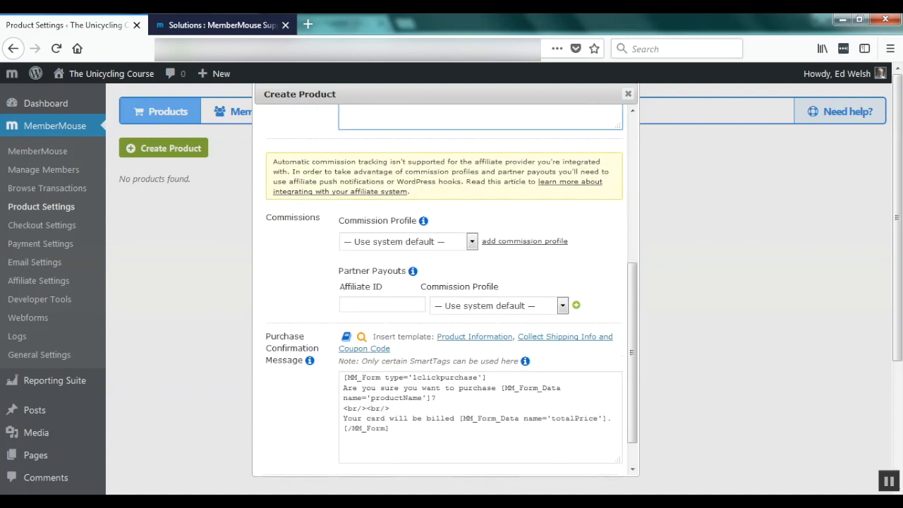
{"action": "left_click", "coordinate": [524, 455]}
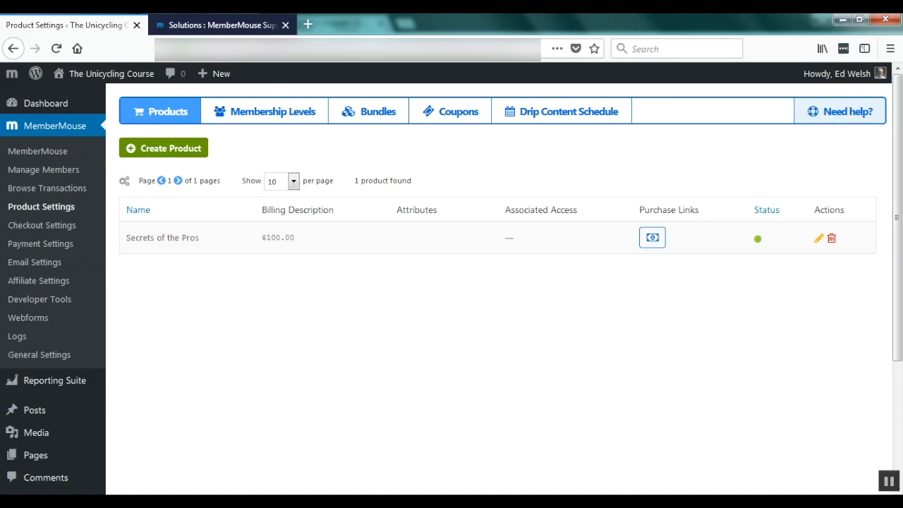
Create a Paid bundle named 'Secrets of the Pros' that includes the Secrets of the Pros product.
{"action": "left_click", "coordinate": [368, 112]}
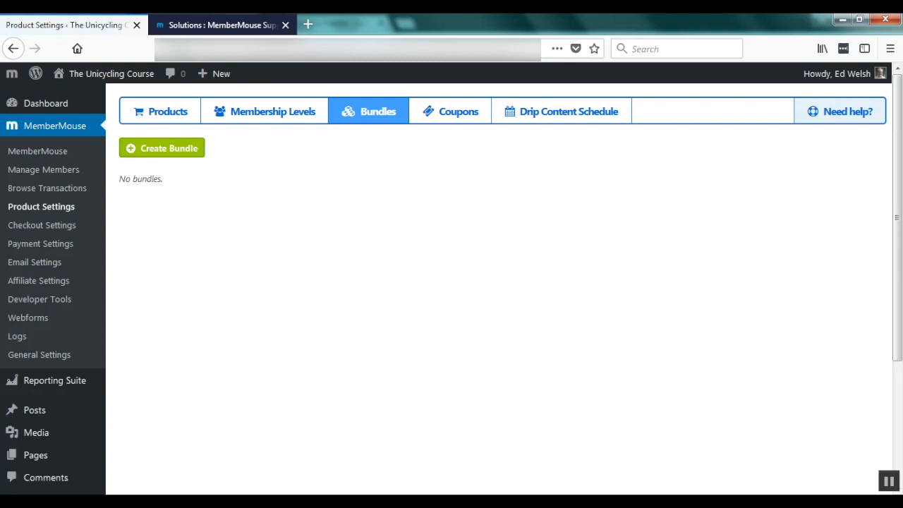
{"action": "left_click", "coordinate": [162, 148]}
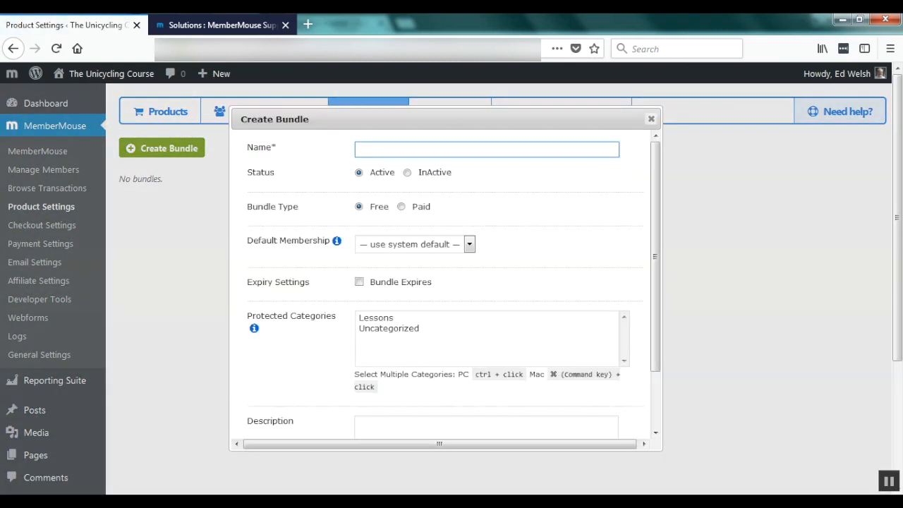
{"action": "type", "text": "Secrets of the Pros"}
{"action": "left_click", "coordinate": [401, 206]}
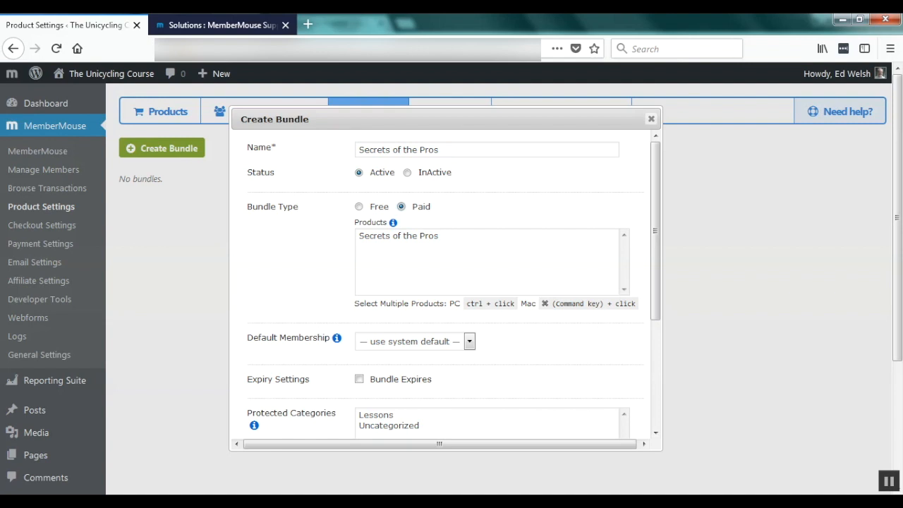
{"action": "left_click", "coordinate": [398, 236]}
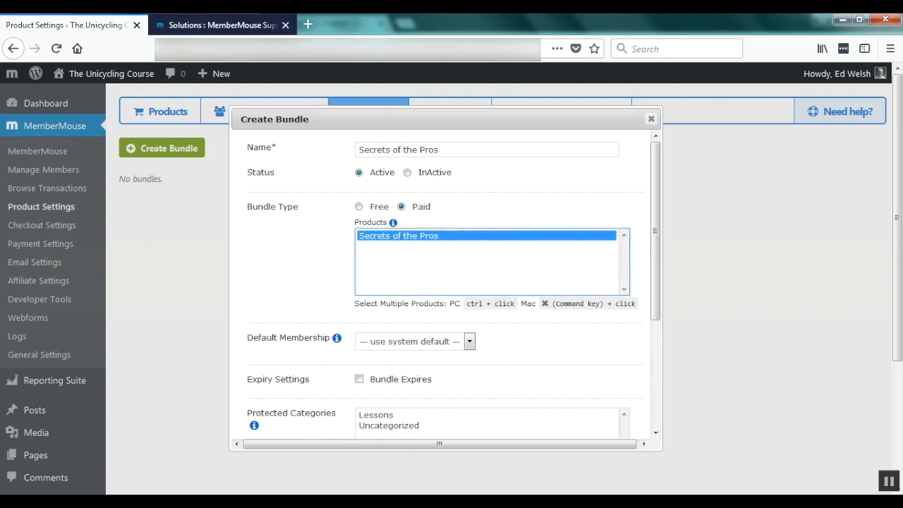
{"action": "left_click", "coordinate": [542, 346]}
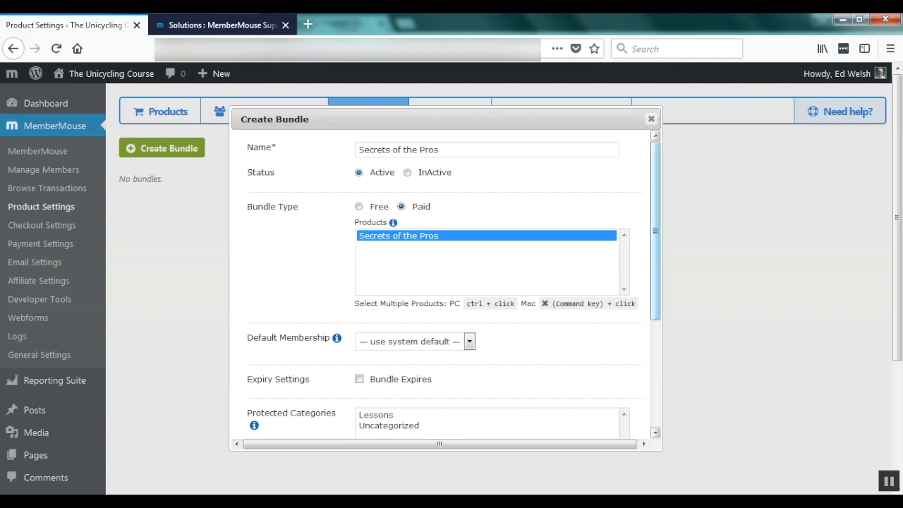
{"action": "scroll", "coordinate": [655, 233], "scroll_direction": "down", "scroll_amount": 5}
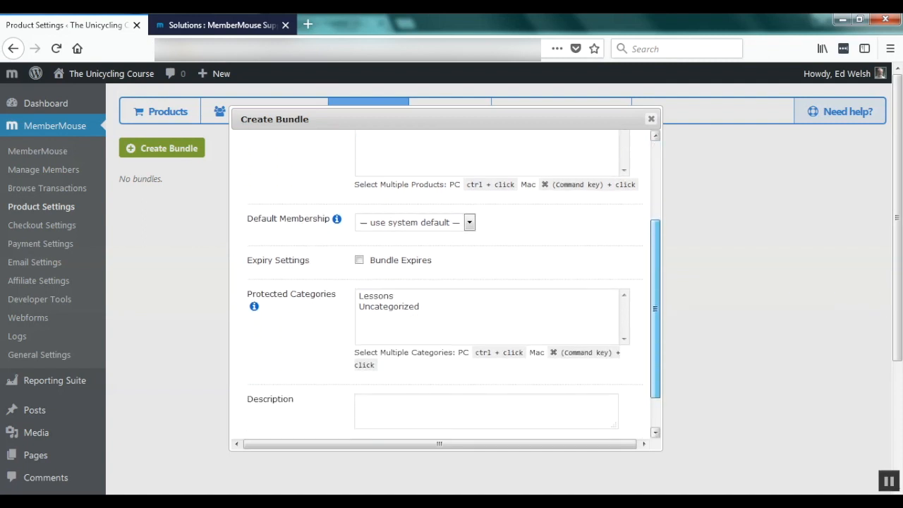
{"action": "left_click_drag", "start_coordinate": [654, 328], "coordinate": [655, 337]}
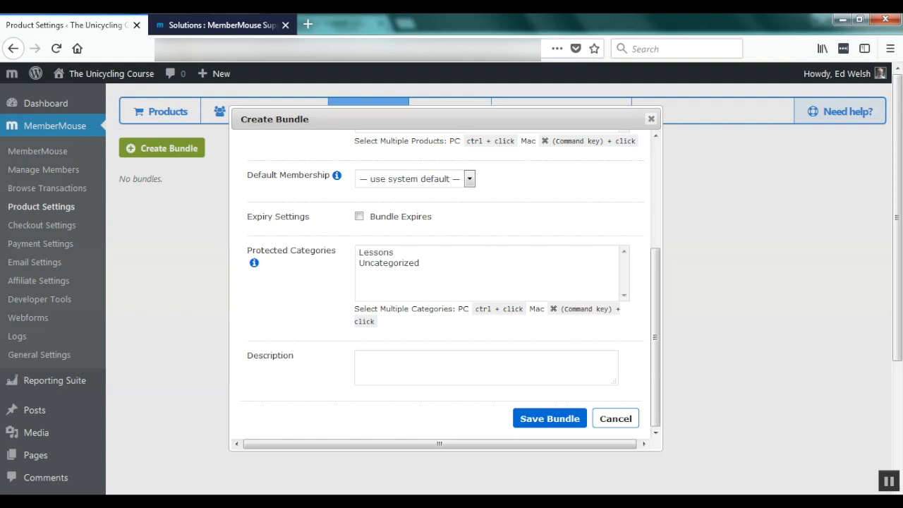
{"action": "left_click", "coordinate": [469, 179]}
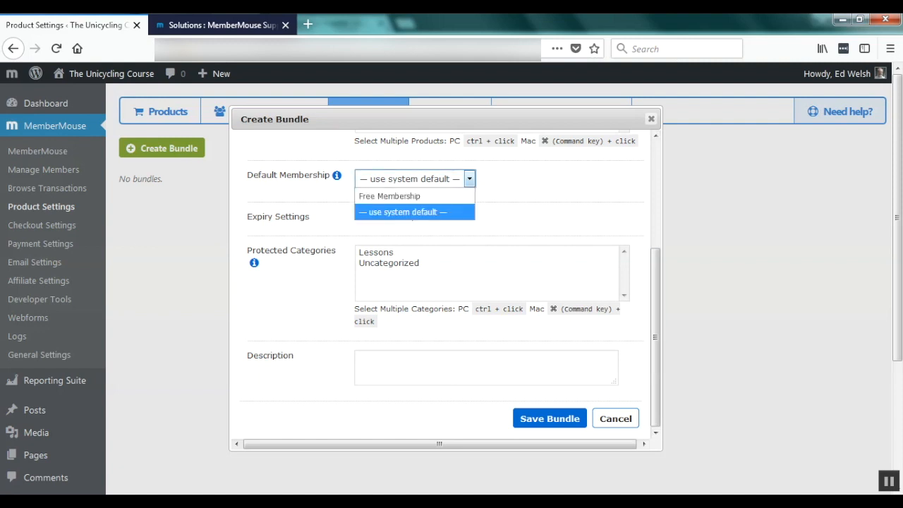
{"action": "left_click", "coordinate": [469, 179]}
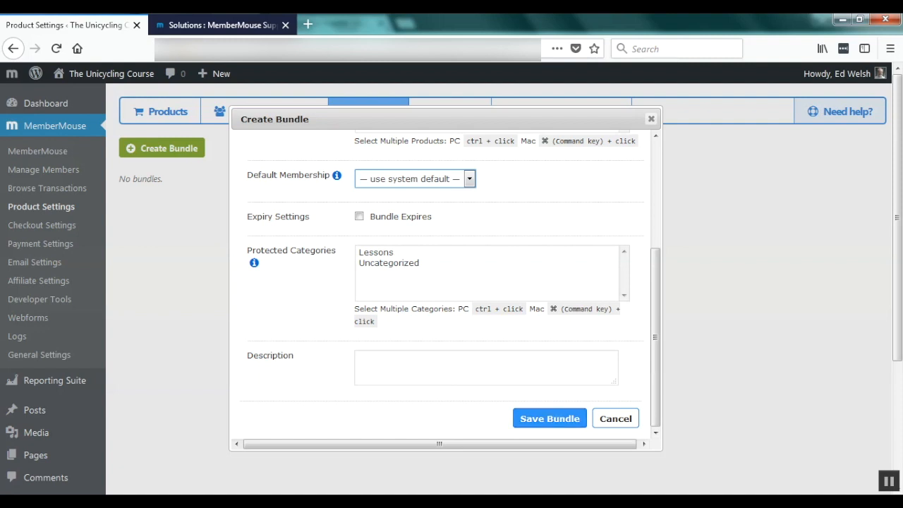
Save the Secrets of the Pros bundle so it appears in the bundle list.
{"action": "left_click", "coordinate": [550, 419]}
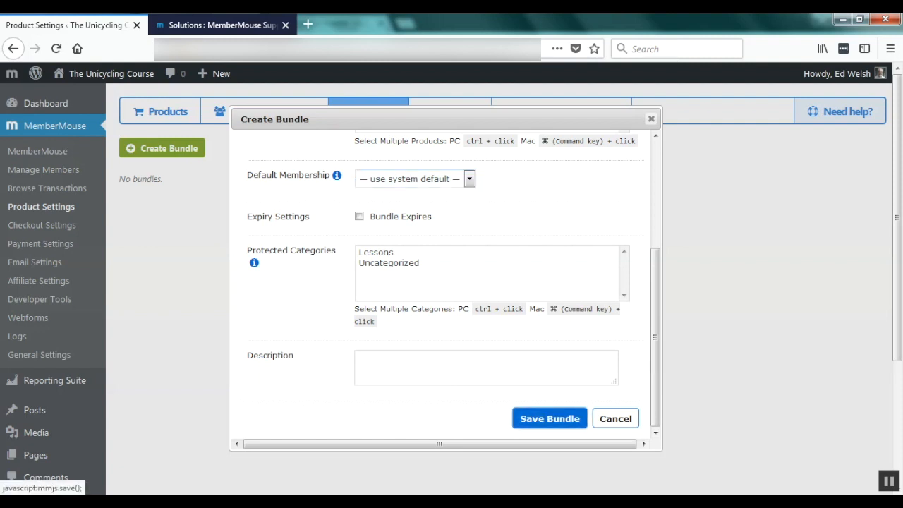
{"action": "left_click", "coordinate": [550, 418]}
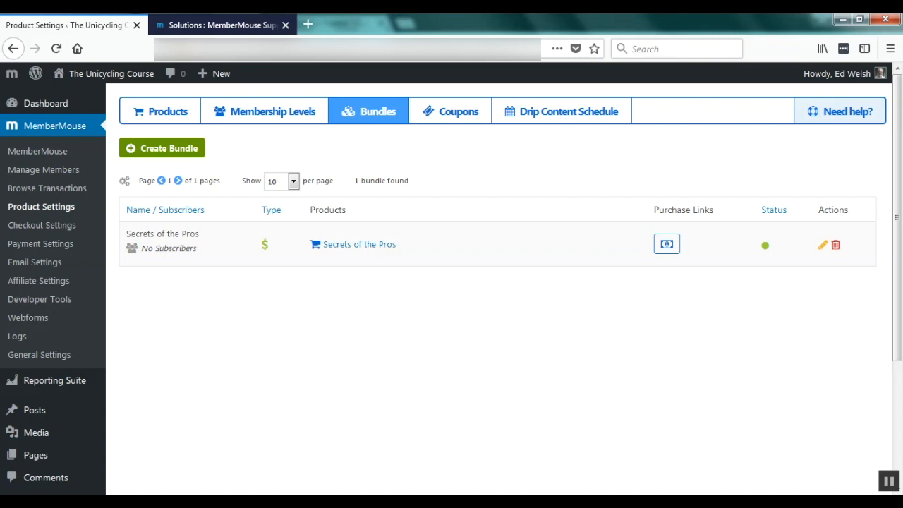
Go to Payment Settings and scroll to the onsite and offsite payment method options.
{"action": "left_click", "coordinate": [40, 243]}
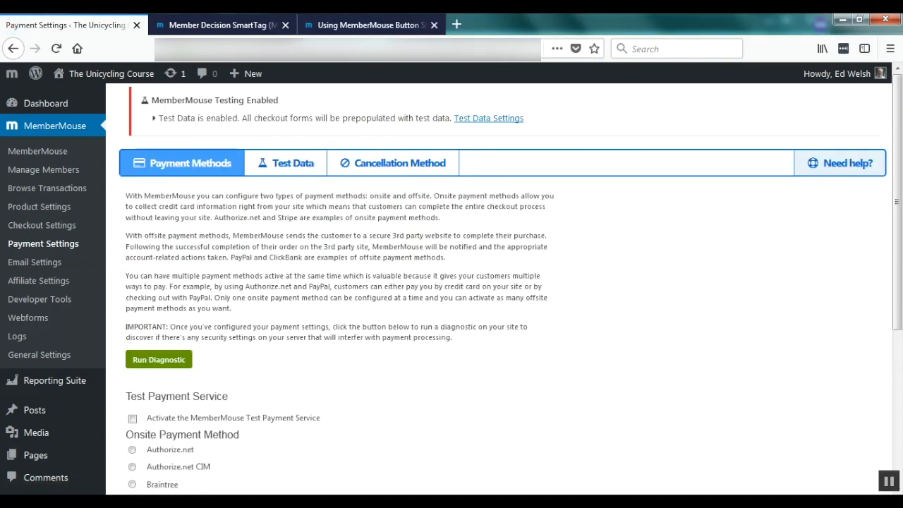
{"action": "scroll", "coordinate": [493, 282], "scroll_direction": "down", "scroll_amount": 5}
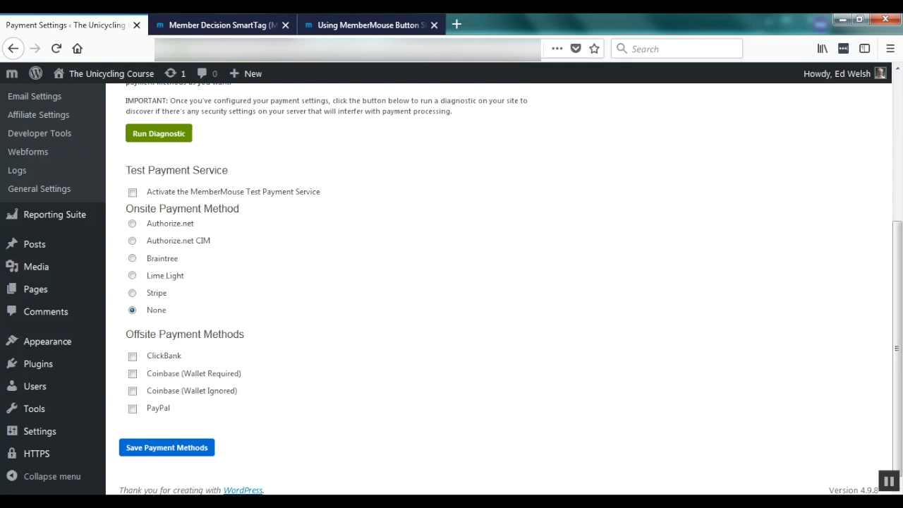
Choose Stripe as the onsite payment method, save the payment methods, and dismiss the confirmation.
{"action": "left_click", "coordinate": [132, 293]}
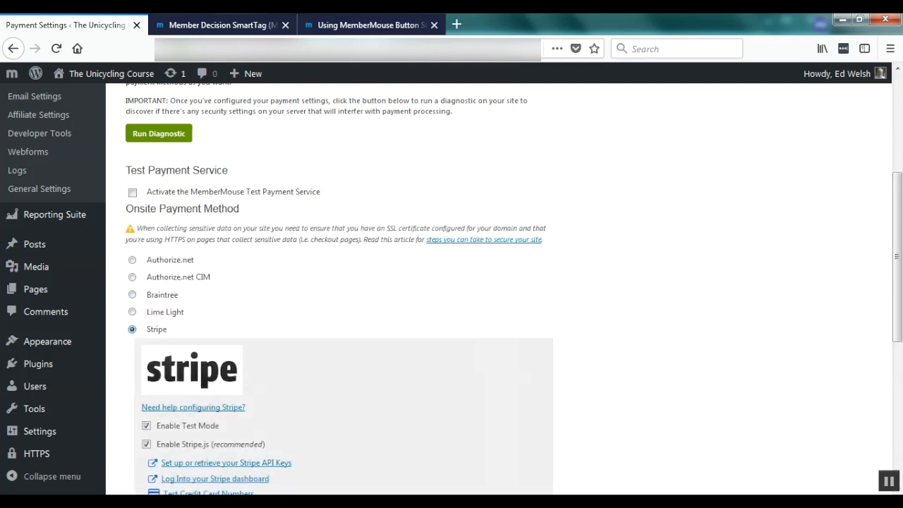
{"action": "scroll", "coordinate": [451, 282], "scroll_direction": "down", "scroll_amount": 4}
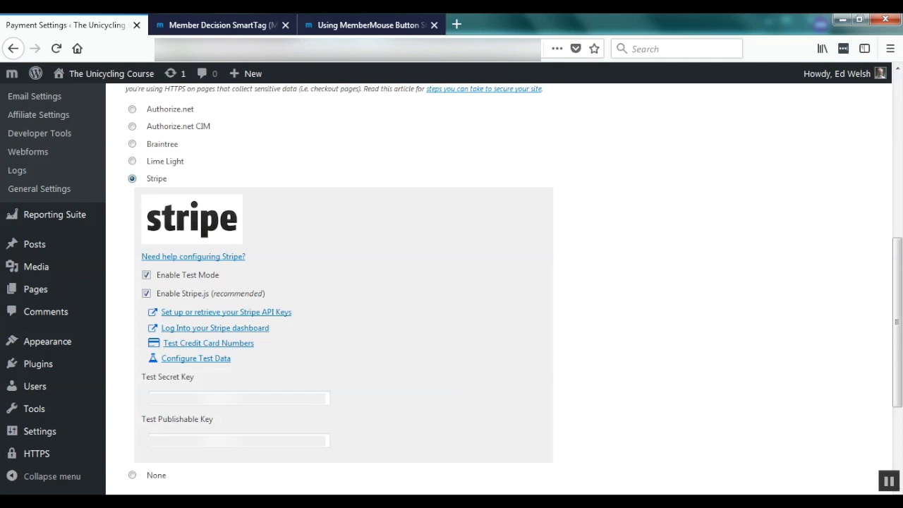
{"action": "scroll", "coordinate": [493, 283], "scroll_direction": "down", "scroll_amount": 5}
{"action": "left_click", "coordinate": [167, 439]}
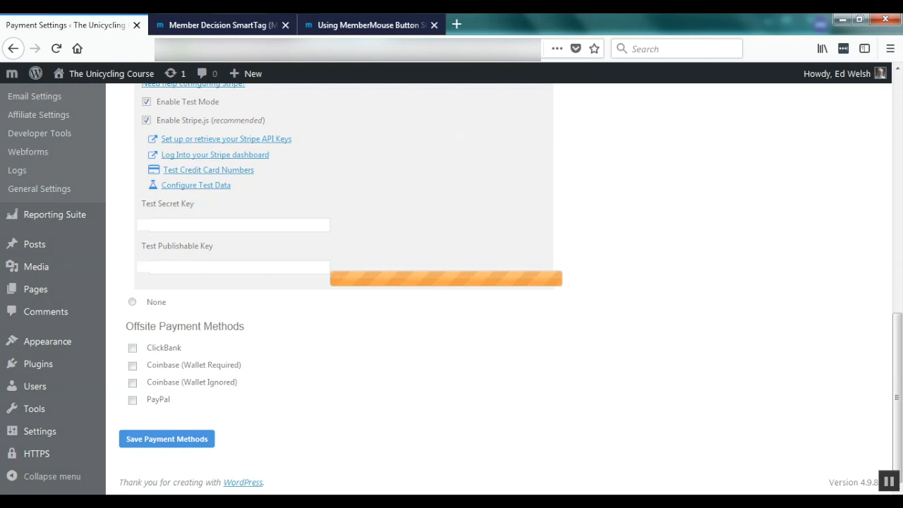
{"action": "key", "text": "Return"}
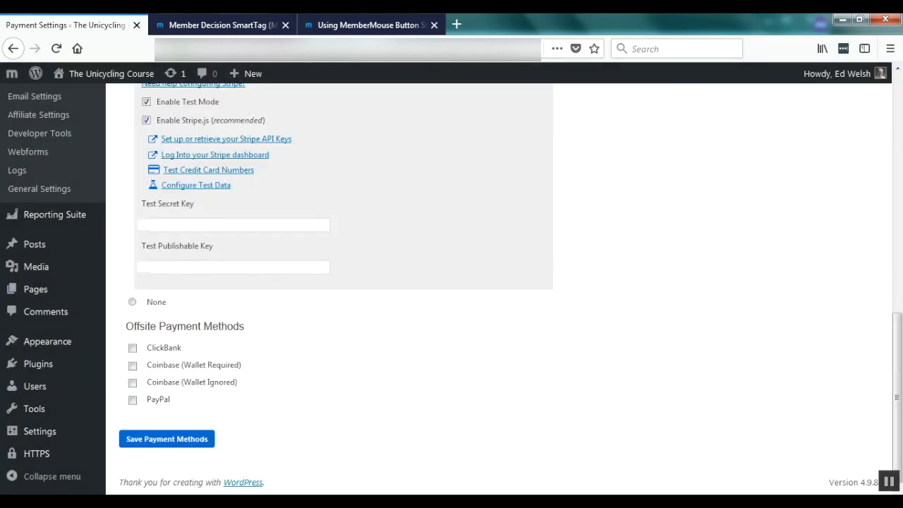
{"action": "scroll", "coordinate": [451, 282], "scroll_direction": "up", "scroll_amount": 5}
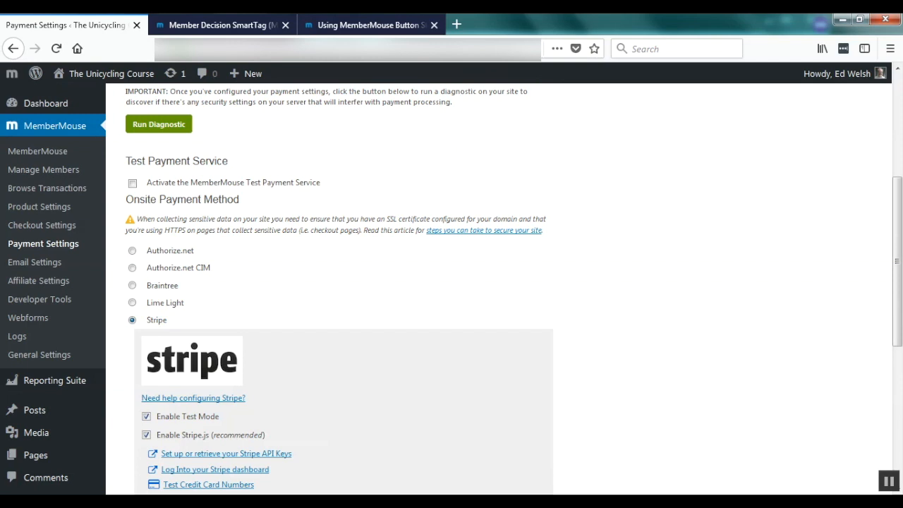
Find the payment methods help articles and open 'Payment Methods Overview'.
{"action": "scroll", "coordinate": [451, 282], "scroll_direction": "up", "scroll_amount": 6}
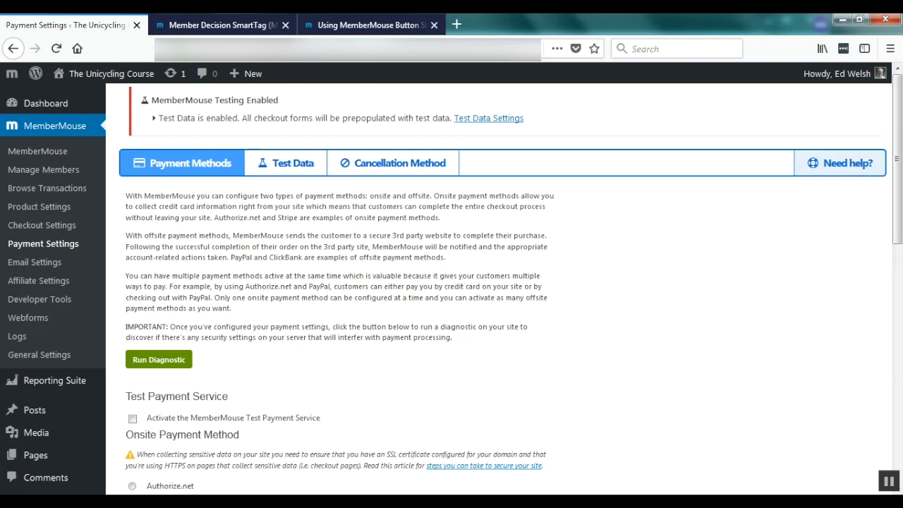
{"action": "mouse_move", "coordinate": [840, 163]}
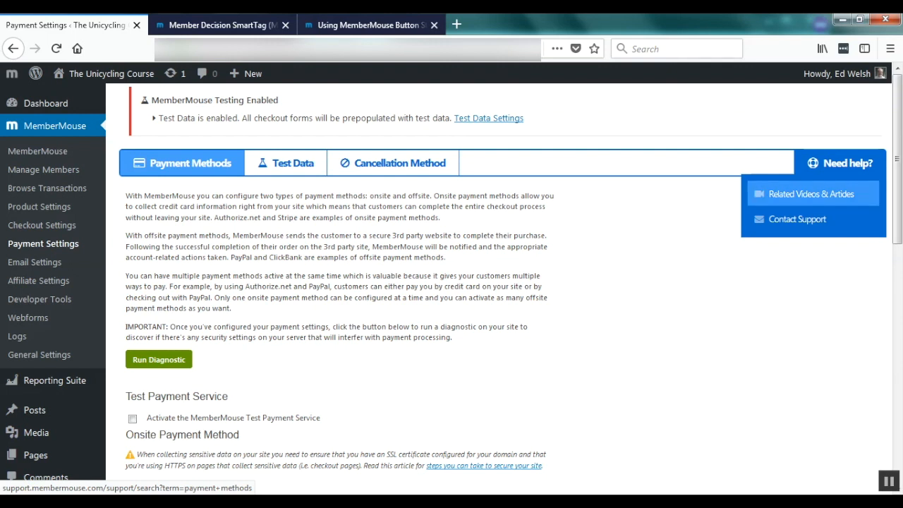
{"action": "left_click", "coordinate": [812, 194]}
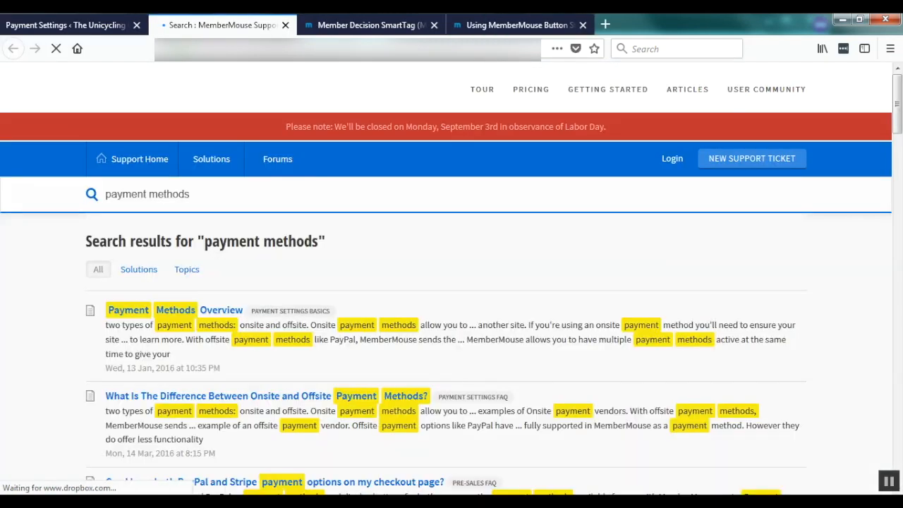
{"action": "scroll", "coordinate": [451, 278], "scroll_direction": "down", "scroll_amount": 1}
{"action": "scroll", "coordinate": [452, 277], "scroll_direction": "down", "scroll_amount": 2}
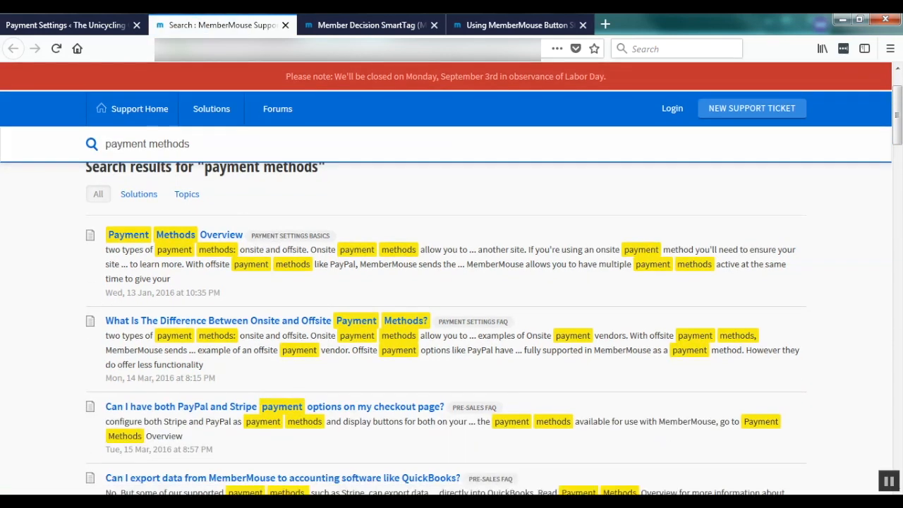
{"action": "left_click", "coordinate": [176, 235]}
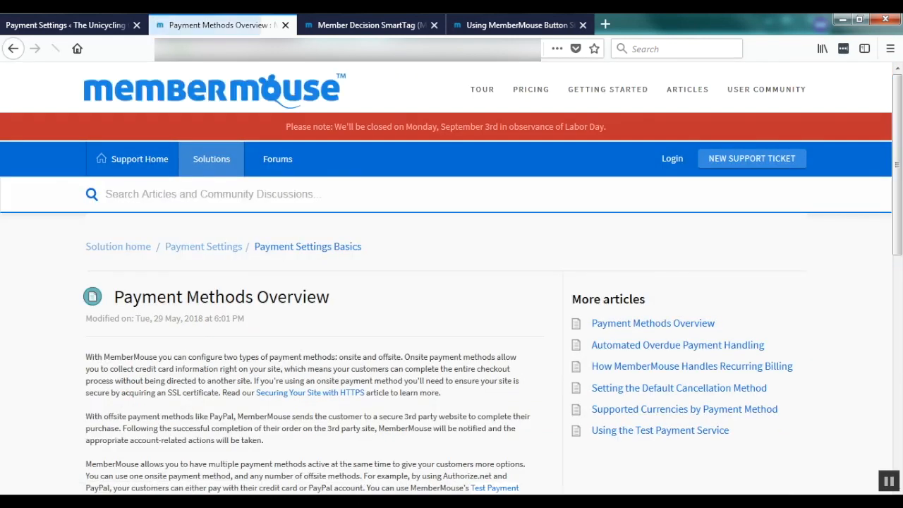
Read through the article, then return to the MemberMouse Payment Settings page.
{"action": "scroll", "coordinate": [451, 278], "scroll_direction": "down", "scroll_amount": 1}
{"action": "scroll", "coordinate": [452, 278], "scroll_direction": "down", "scroll_amount": 2}
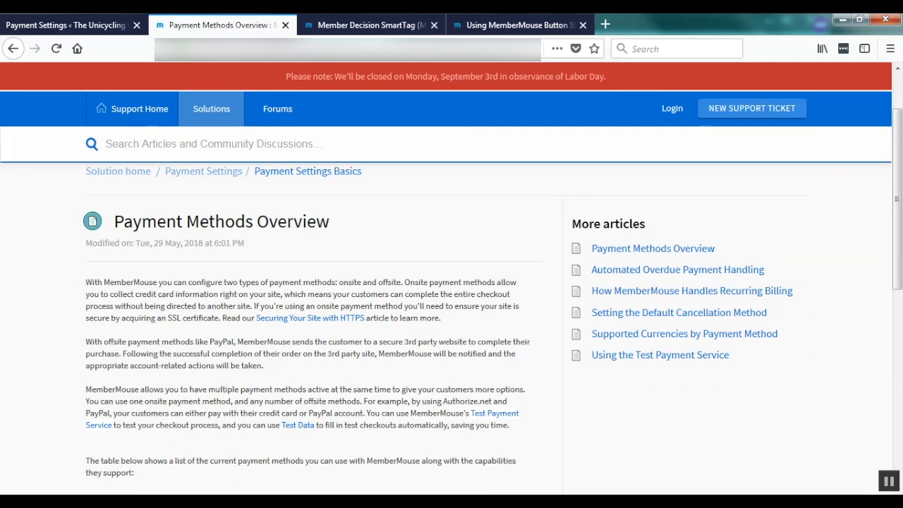
{"action": "left_click", "coordinate": [74, 25]}
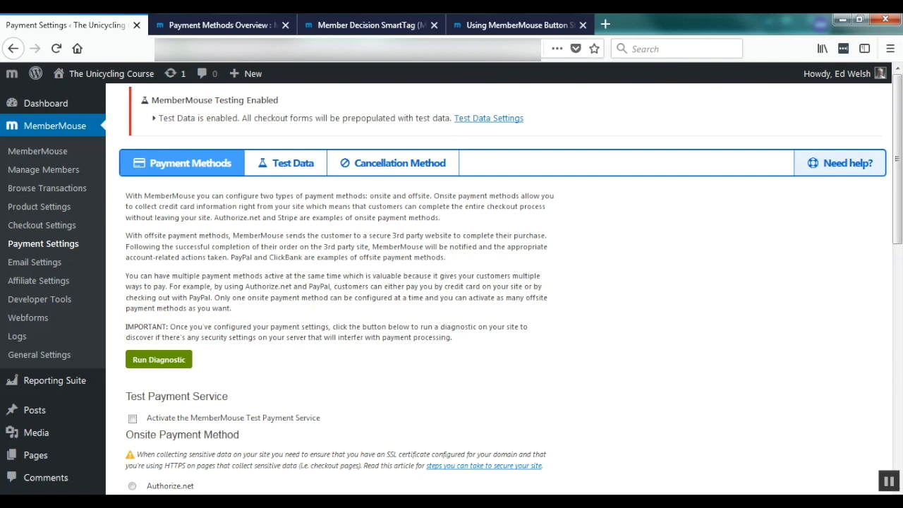
{"action": "mouse_move", "coordinate": [35, 455]}
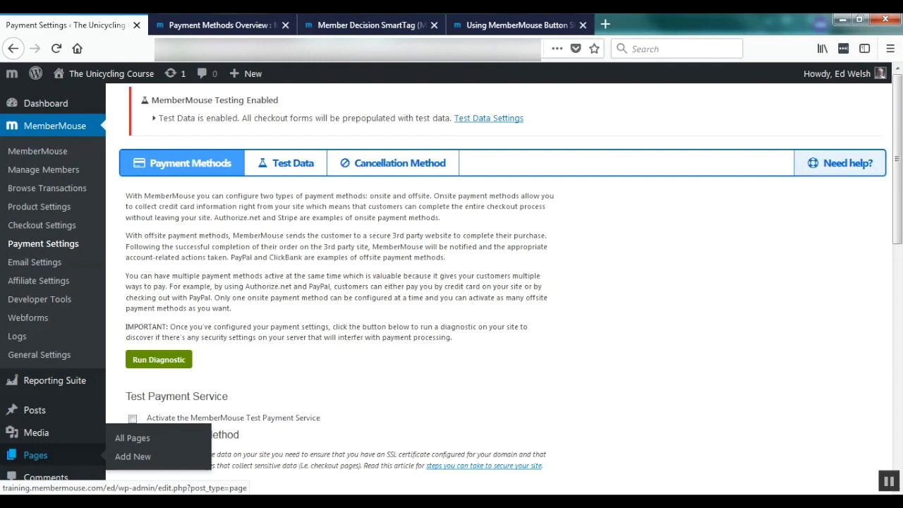
Create a new page titled 'Secrets of the Pros Sales Page' and open the SmartTag Library in its body.
{"action": "left_click", "coordinate": [133, 456]}
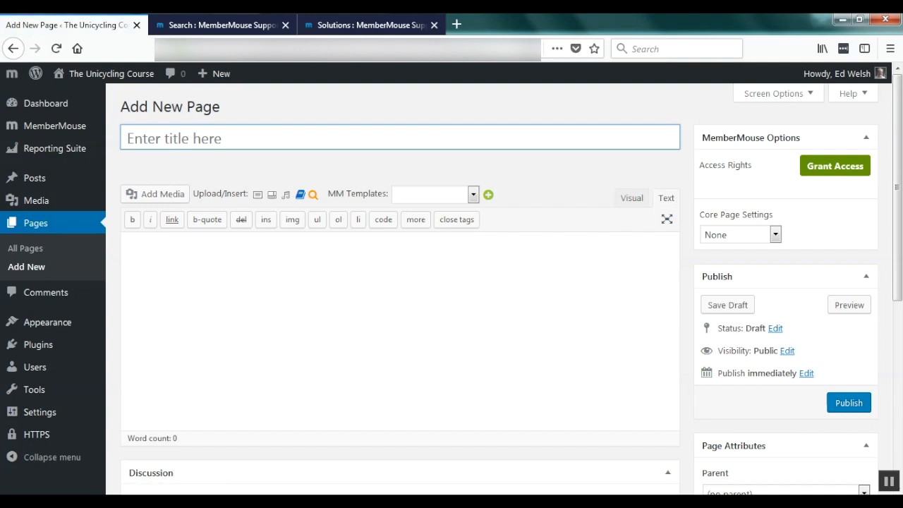
{"action": "type", "text": "Secrets of the "}
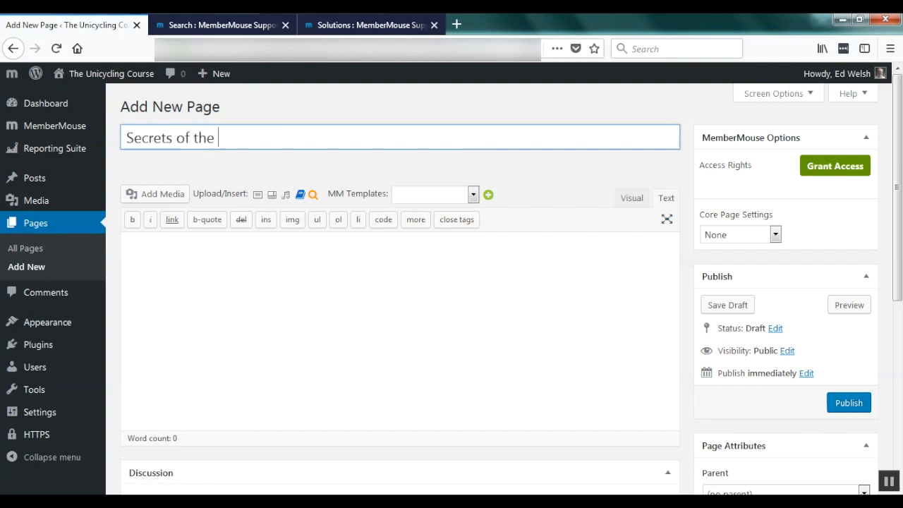
{"action": "type", "text": "Pros Sales Page"}
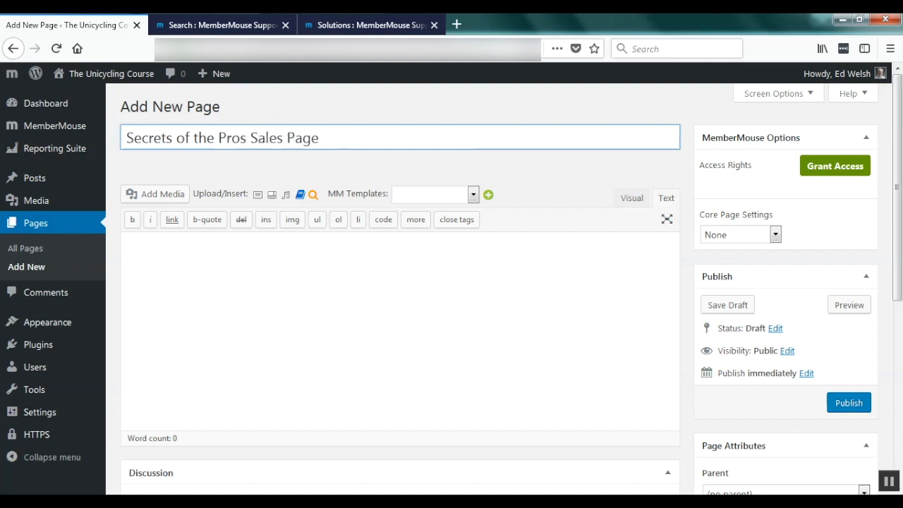
{"action": "left_click", "coordinate": [128, 245]}
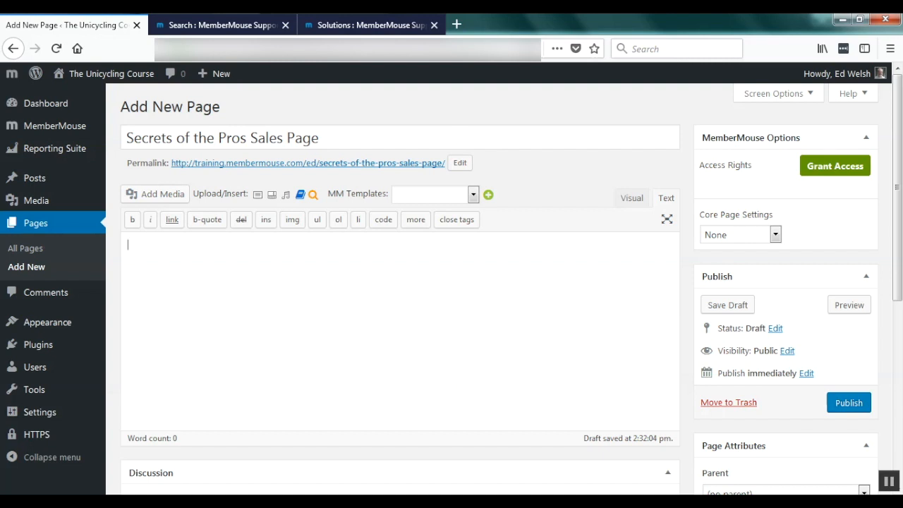
{"action": "left_click", "coordinate": [301, 195]}
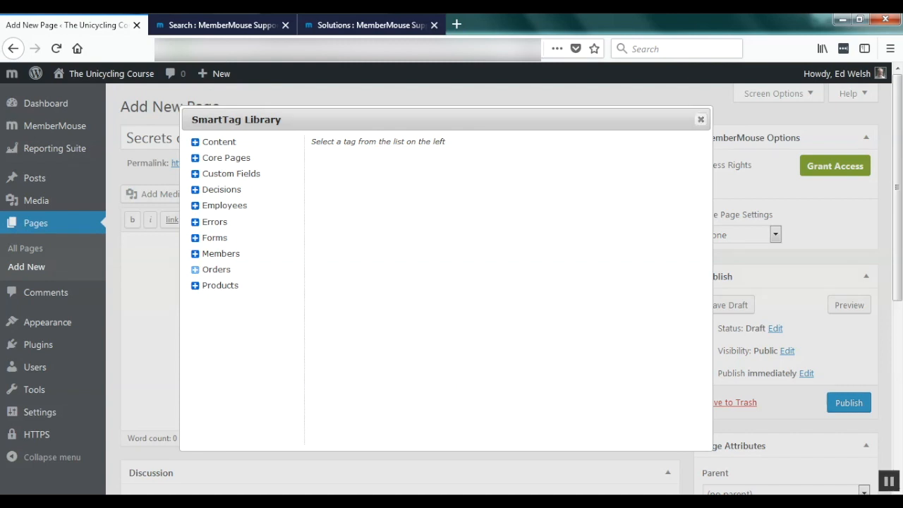
Insert the [MM_Purchase_Link] Buy Now SmartTag from Orders and look up its product ID.
{"action": "left_click", "coordinate": [196, 269]}
{"action": "left_click", "coordinate": [237, 302]}
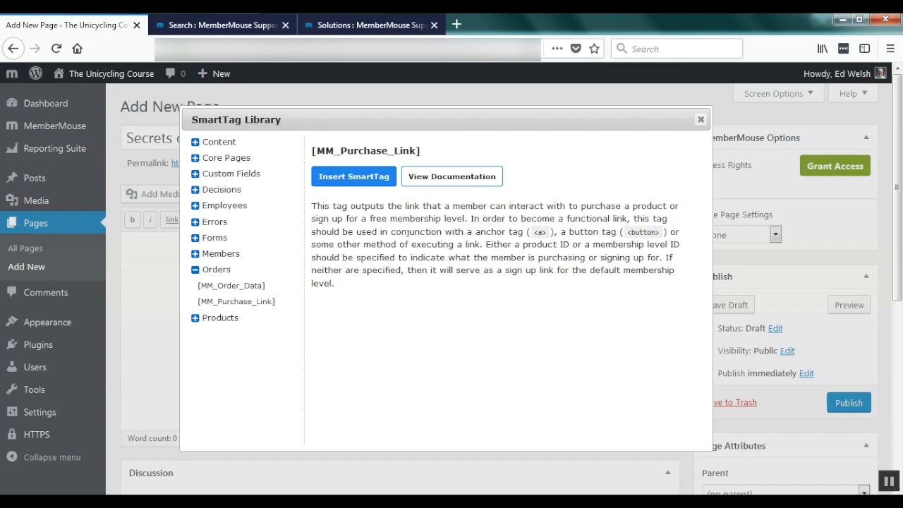
{"action": "left_click", "coordinate": [353, 177]}
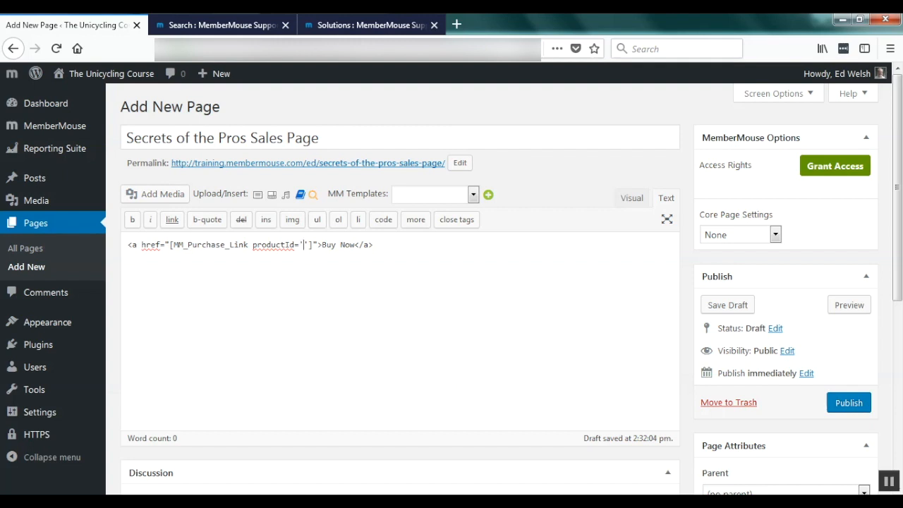
{"action": "left_click", "coordinate": [313, 194]}
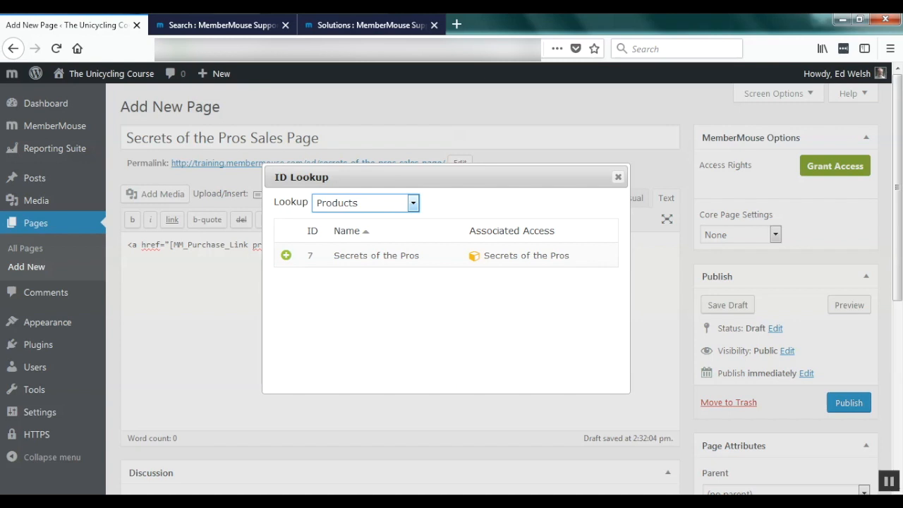
Set the Buy Now link's productId to 7 (Secrets of the Pros) and publish the page.
{"action": "left_click", "coordinate": [286, 256]}
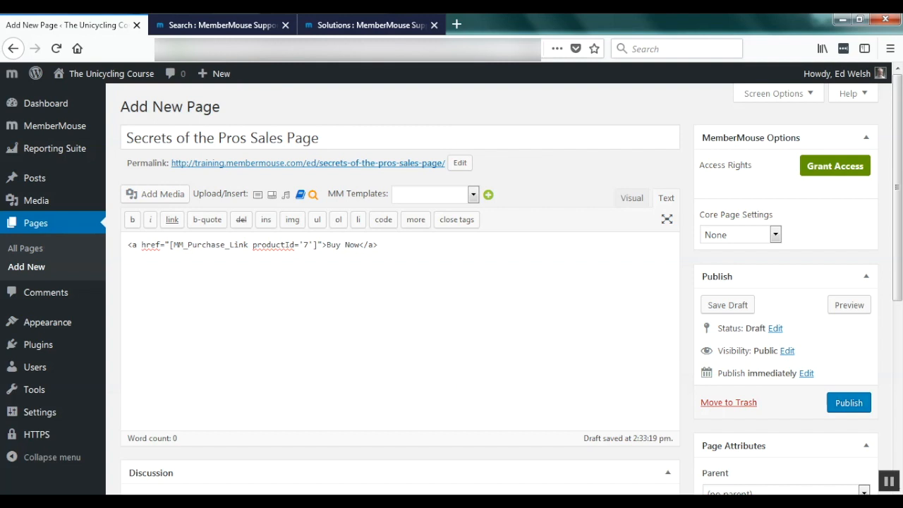
{"action": "left_click", "coordinate": [849, 402]}
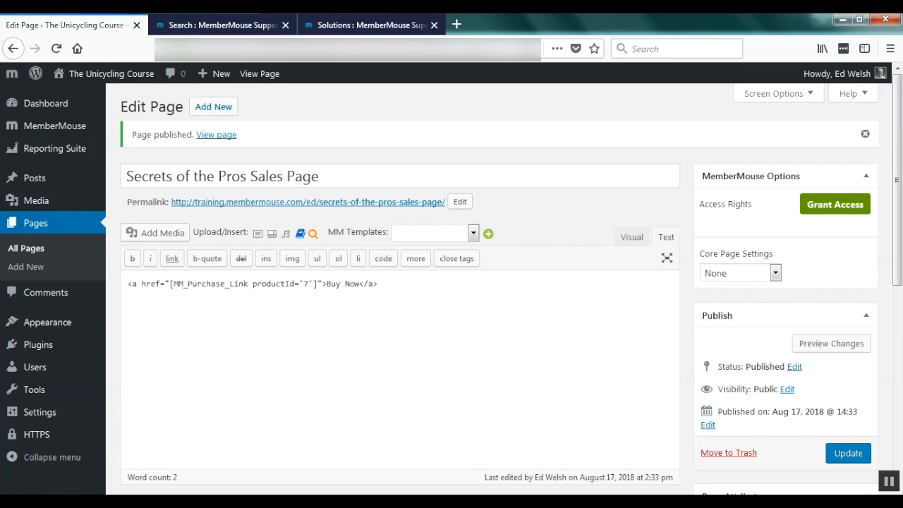
Open Product Settings in a new tab and copy the Secrets of the Pros Purchase Link SmartTag.
{"action": "mouse_move", "coordinate": [55, 126]}
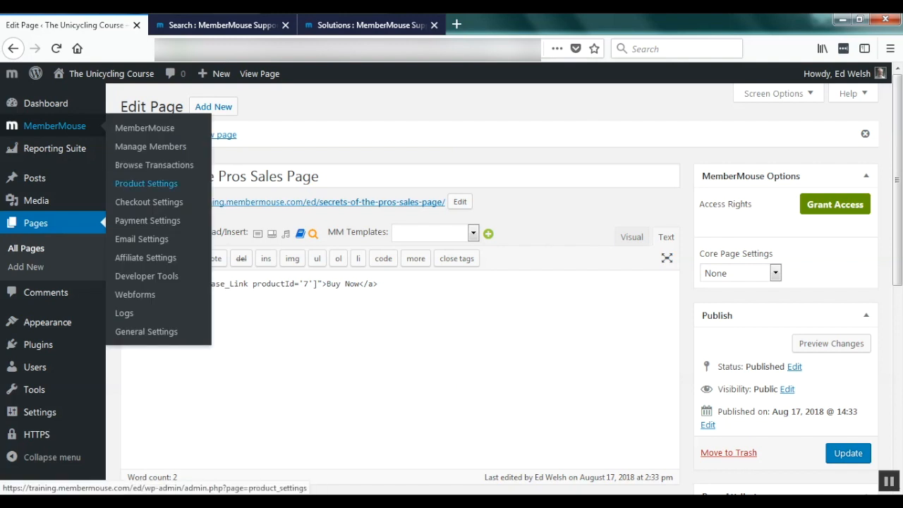
{"action": "right_click", "coordinate": [148, 184]}
{"action": "left_click", "coordinate": [177, 197]}
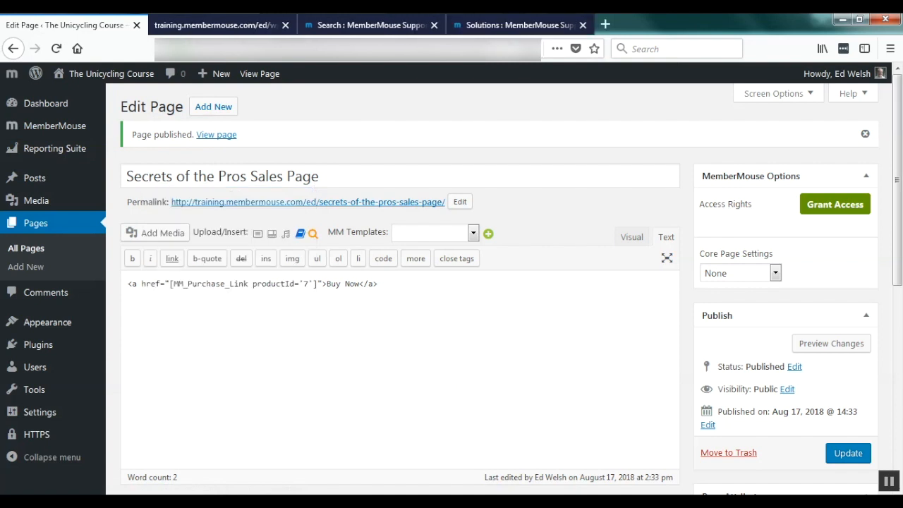
{"action": "key", "text": "ctrl+Tab"}
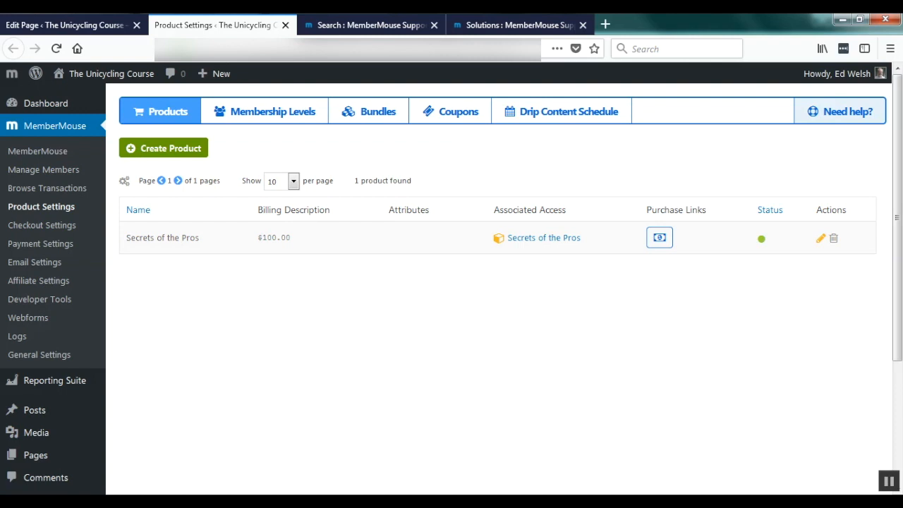
{"action": "left_click", "coordinate": [660, 237]}
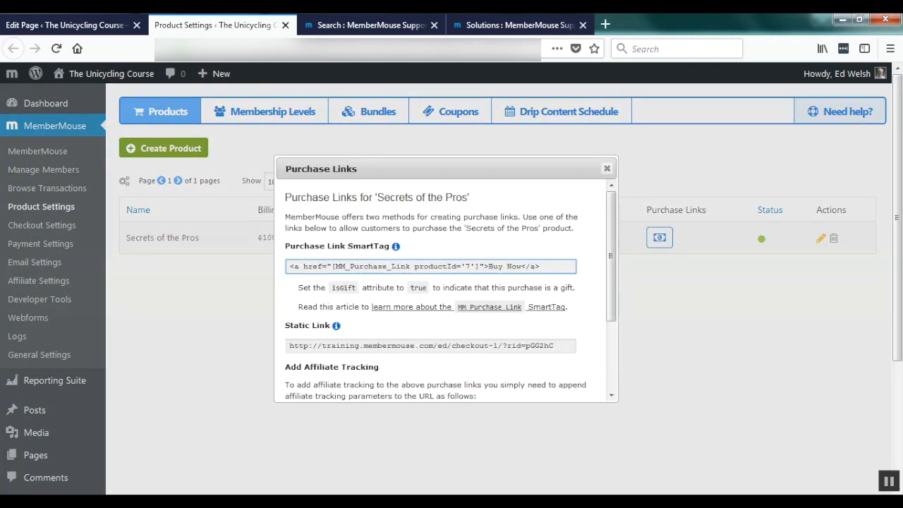
{"action": "left_click", "coordinate": [451, 267]}
{"action": "key", "text": "ctrl+c"}
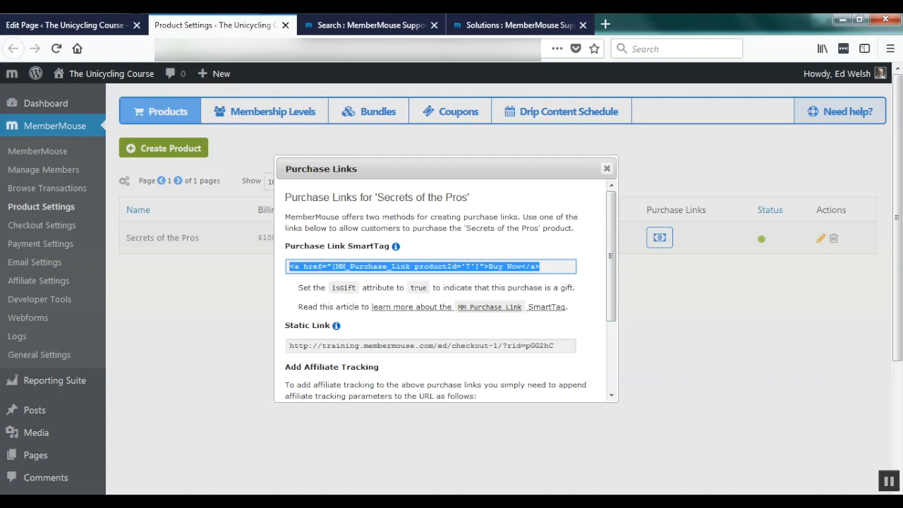
{"action": "left_click", "coordinate": [607, 168]}
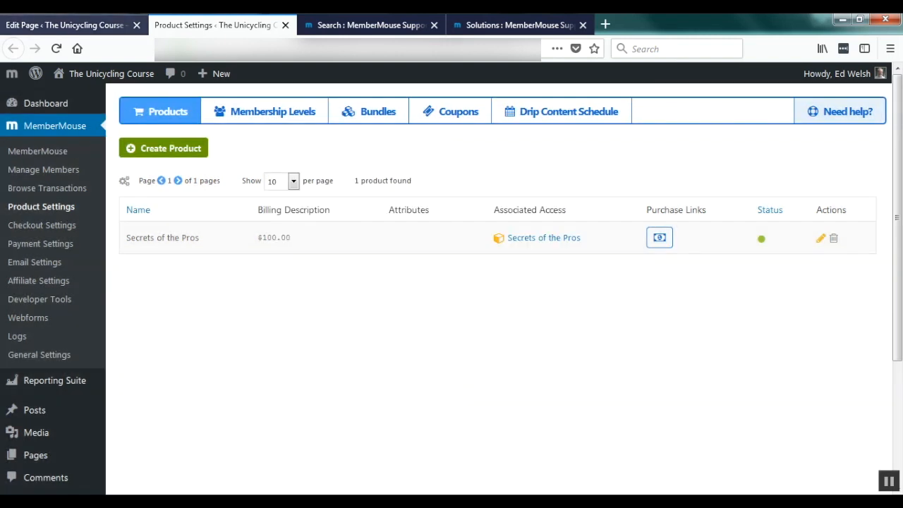
Paste the SmartTag into the sales page to compare with the Buy Now link, then undo it.
{"action": "left_click", "coordinate": [67, 26]}
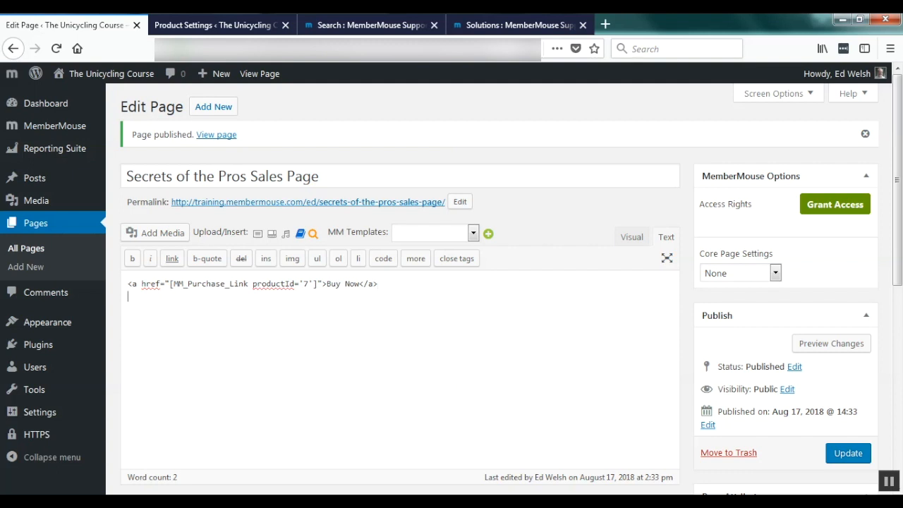
{"action": "key", "text": "Return"}
{"action": "key", "text": "ctrl+v"}
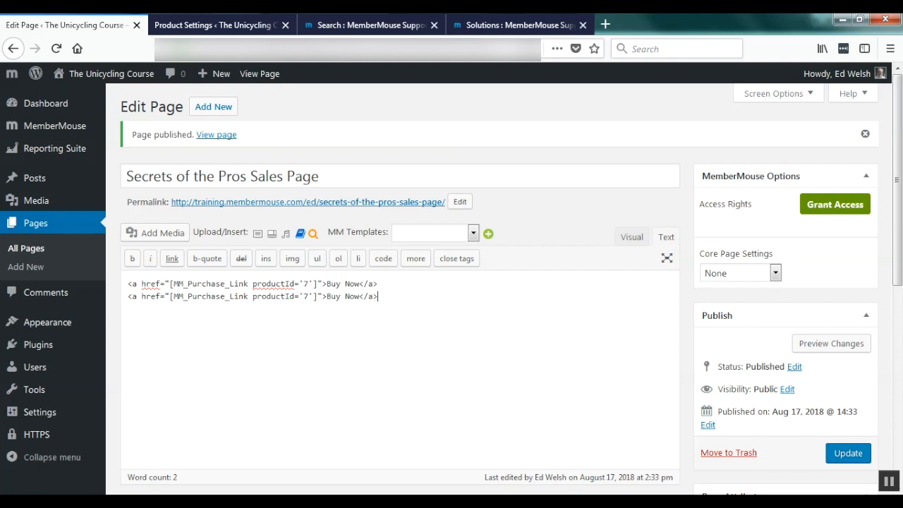
{"action": "key", "text": "ctrl+z"}
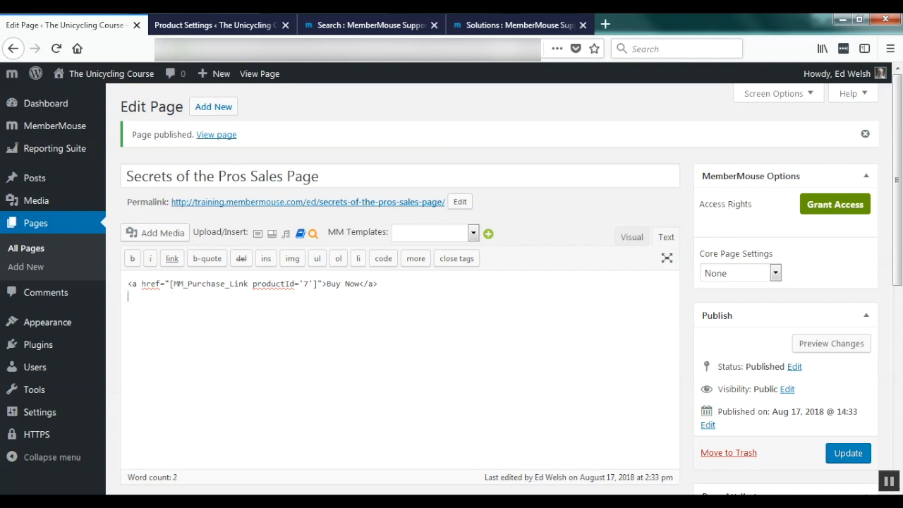
{"action": "right_click", "coordinate": [402, 204]}
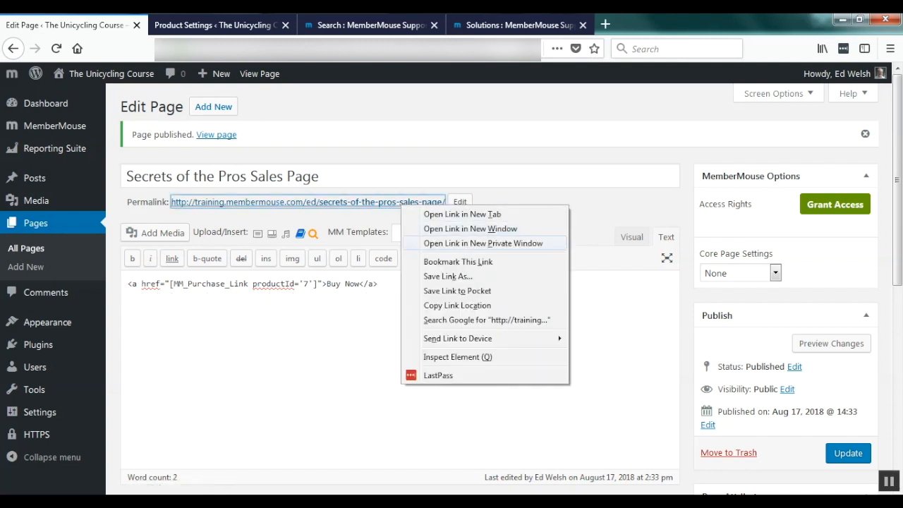
View the sales page in a private window and follow Buy Now to the Secrets of the Pros checkout.
{"action": "left_click", "coordinate": [483, 242]}
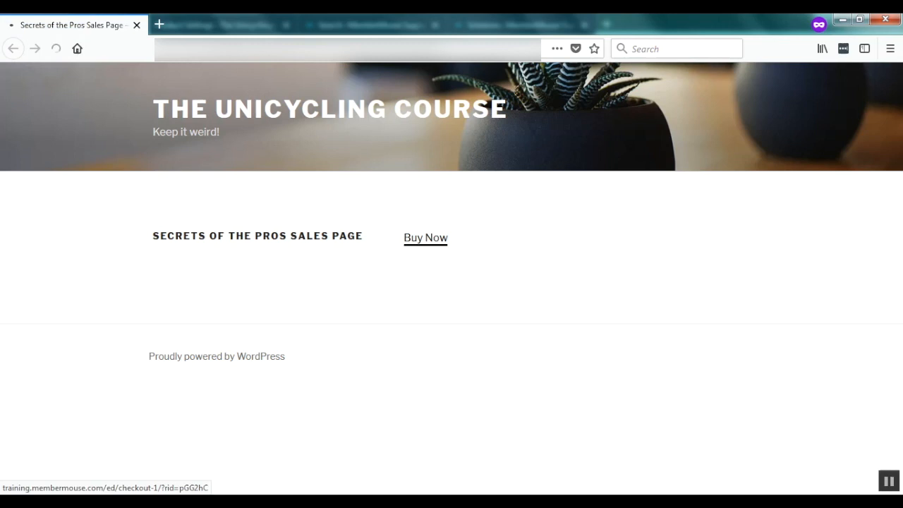
{"action": "left_click", "coordinate": [426, 237]}
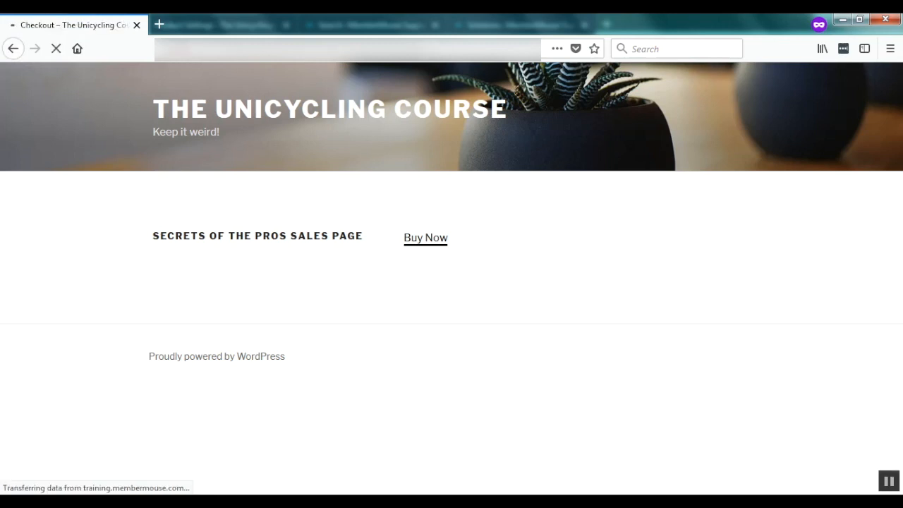
{"action": "scroll", "coordinate": [452, 271], "scroll_direction": "down", "scroll_amount": 2}
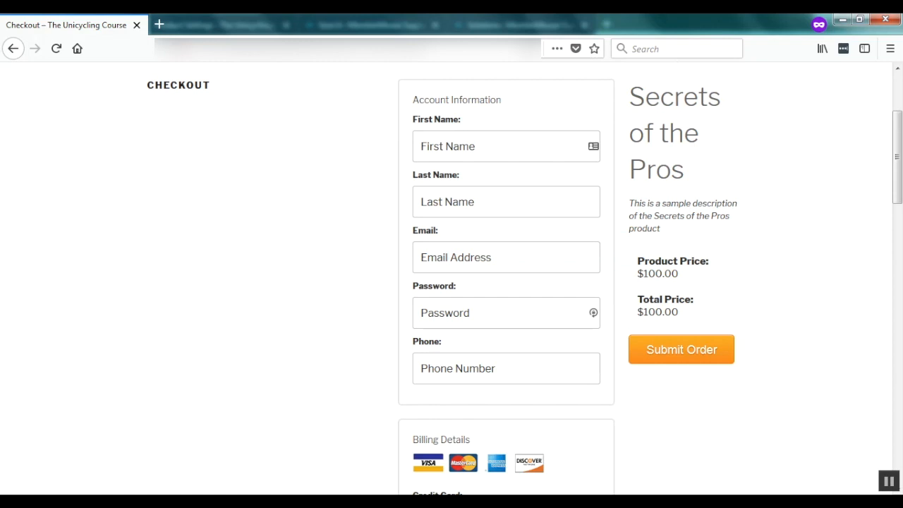
{"action": "key", "text": "alt+Left"}
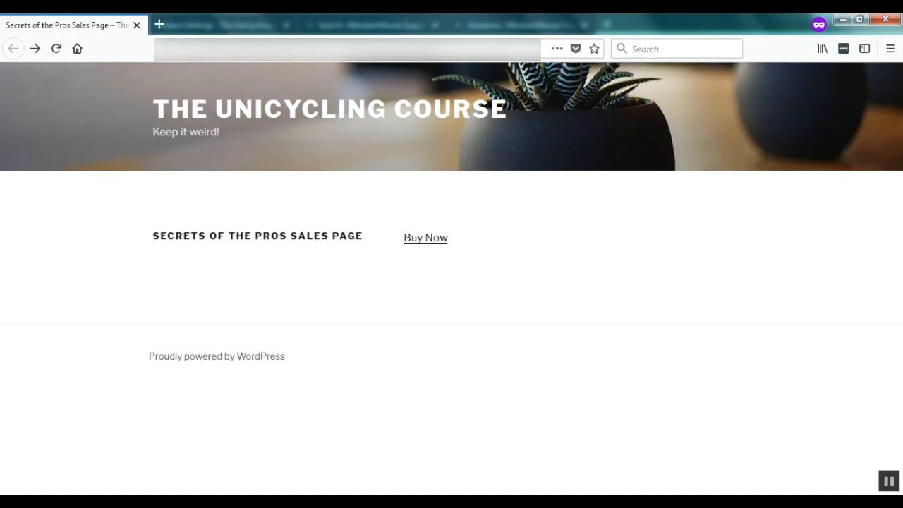
{"action": "key", "text": "alt+Tab"}
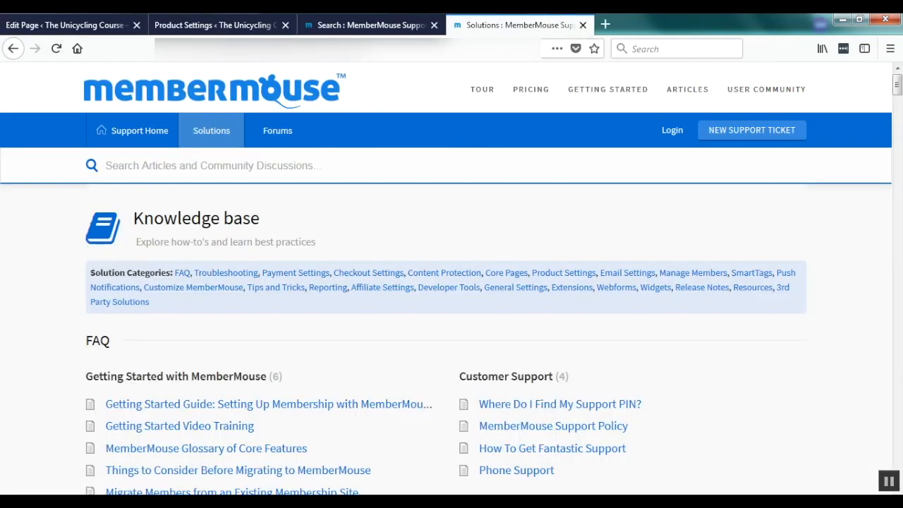
Search the support site for 'button styles' and open the 'Using MemberMouse Button Styles' article.
{"action": "type", "text": "butto"}
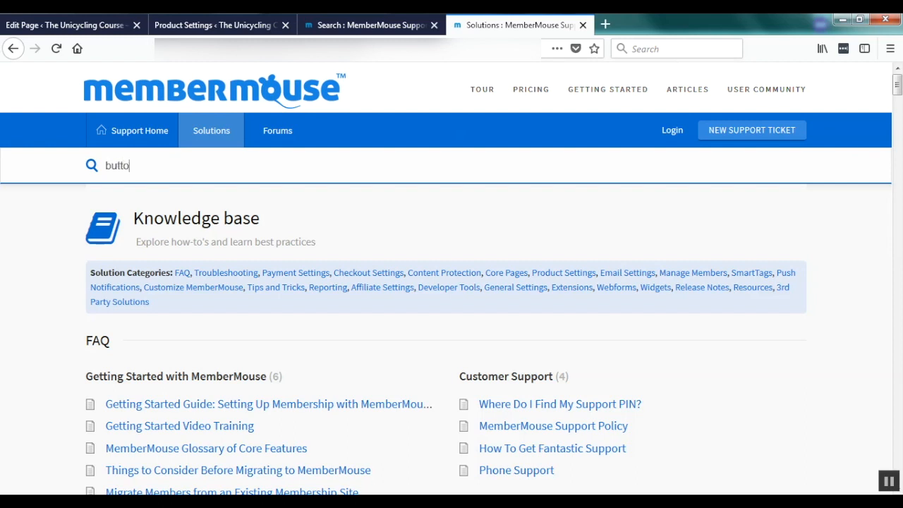
{"action": "type", "text": "n styles"}
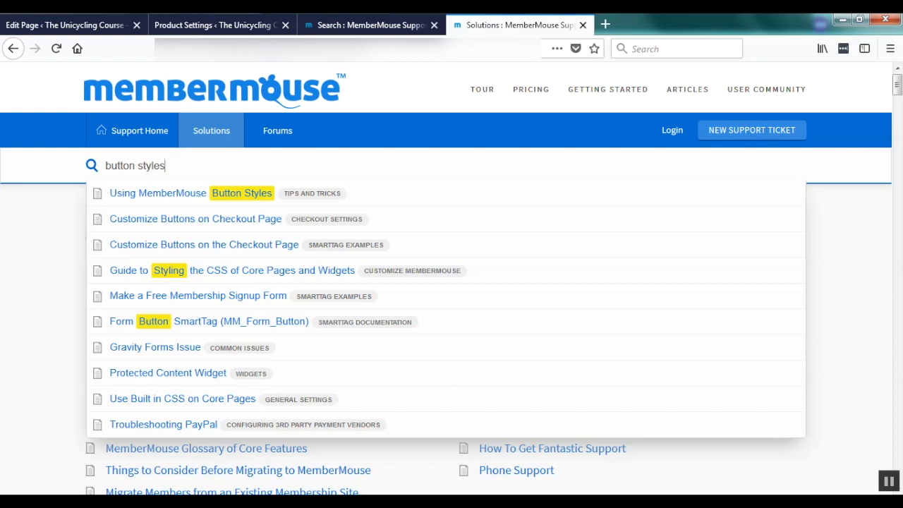
{"action": "left_click", "coordinate": [191, 193]}
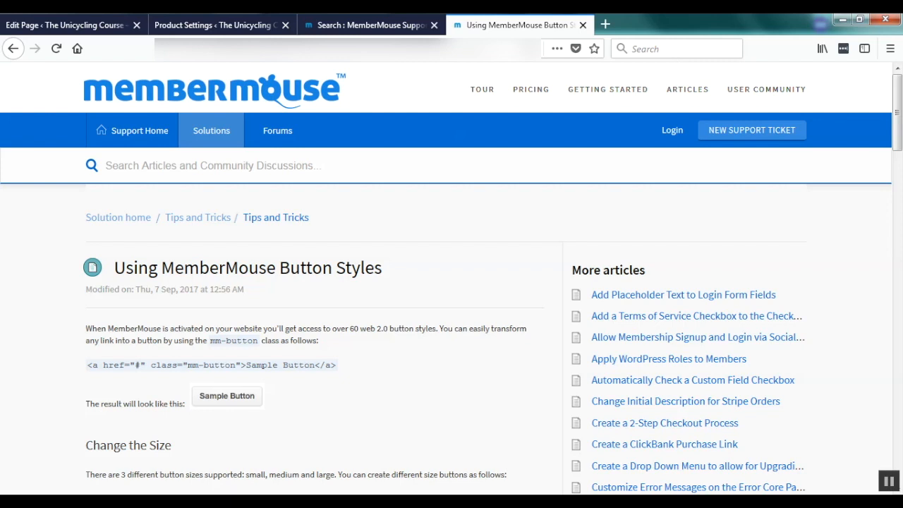
Copy the class="mm-button green" code from the Change the Color section, then return to the page editor.
{"action": "scroll", "coordinate": [451, 282], "scroll_direction": "down", "scroll_amount": 5}
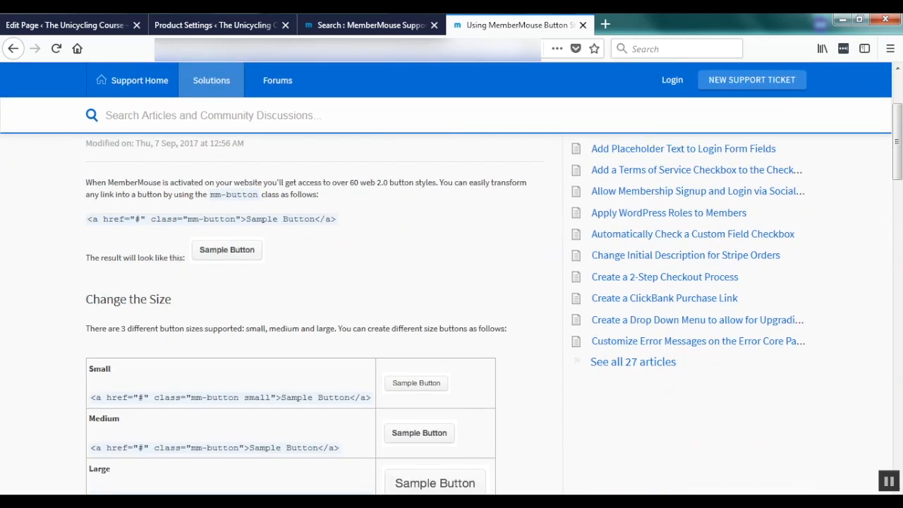
{"action": "scroll", "coordinate": [452, 313], "scroll_direction": "down", "scroll_amount": 5}
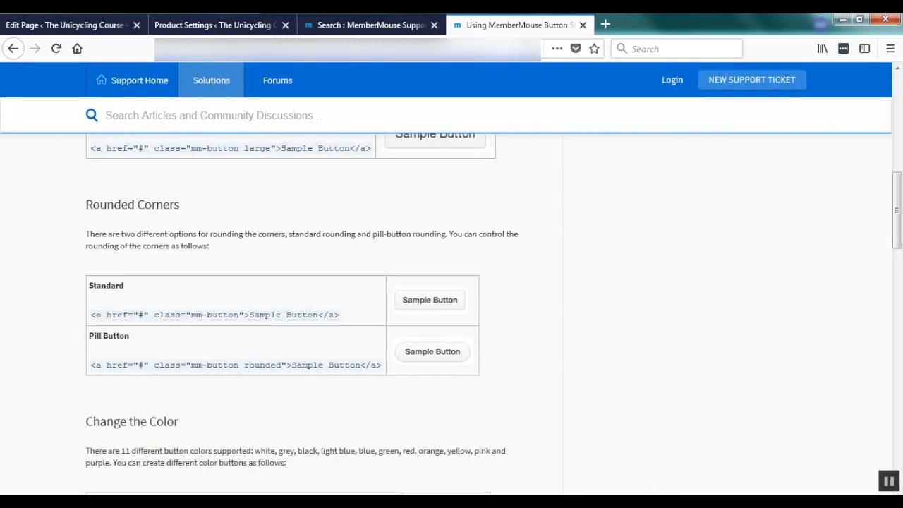
{"action": "scroll", "coordinate": [451, 314], "scroll_direction": "down", "scroll_amount": 4}
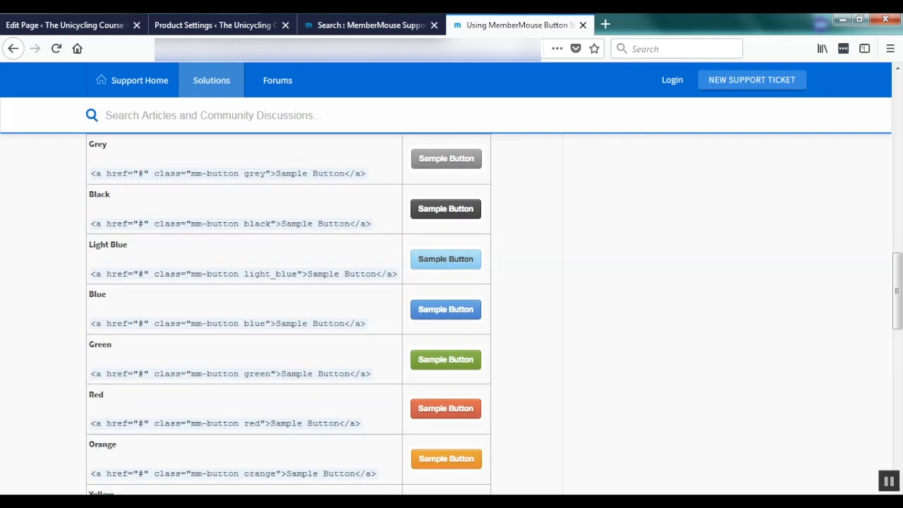
{"action": "scroll", "coordinate": [452, 314], "scroll_direction": "up", "scroll_amount": 9}
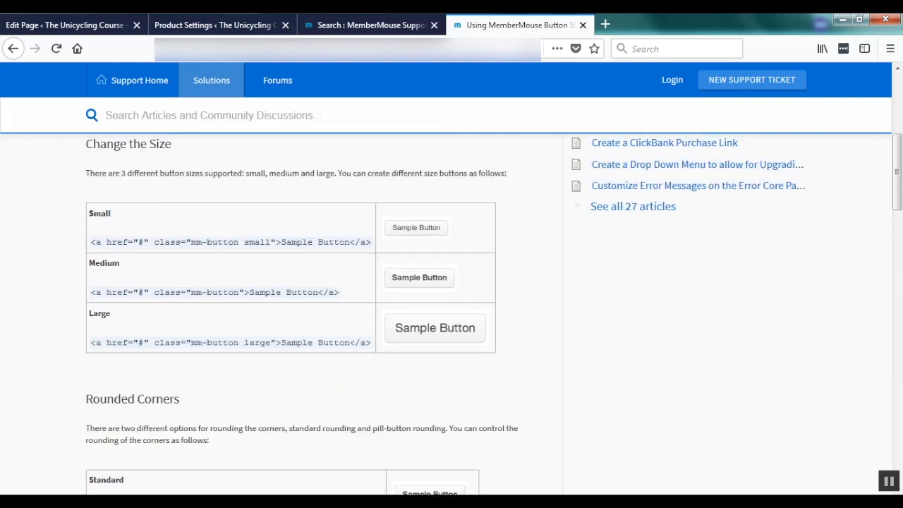
{"action": "scroll", "coordinate": [452, 314], "scroll_direction": "down", "scroll_amount": 3}
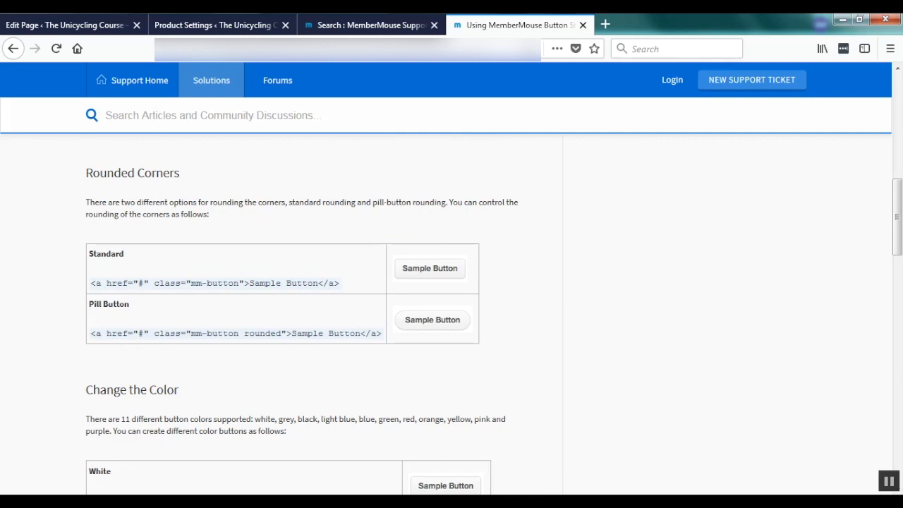
{"action": "scroll", "coordinate": [452, 314], "scroll_direction": "down", "scroll_amount": 3}
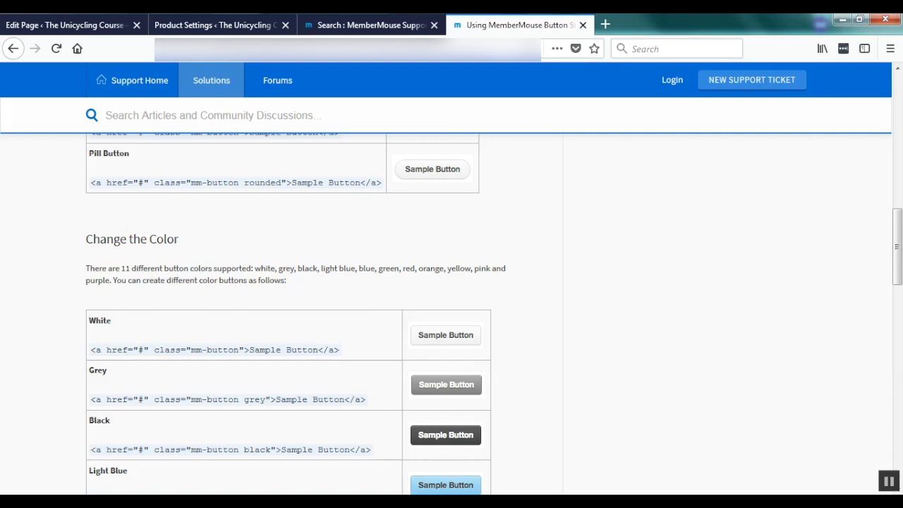
{"action": "scroll", "coordinate": [452, 314], "scroll_direction": "down", "scroll_amount": 3}
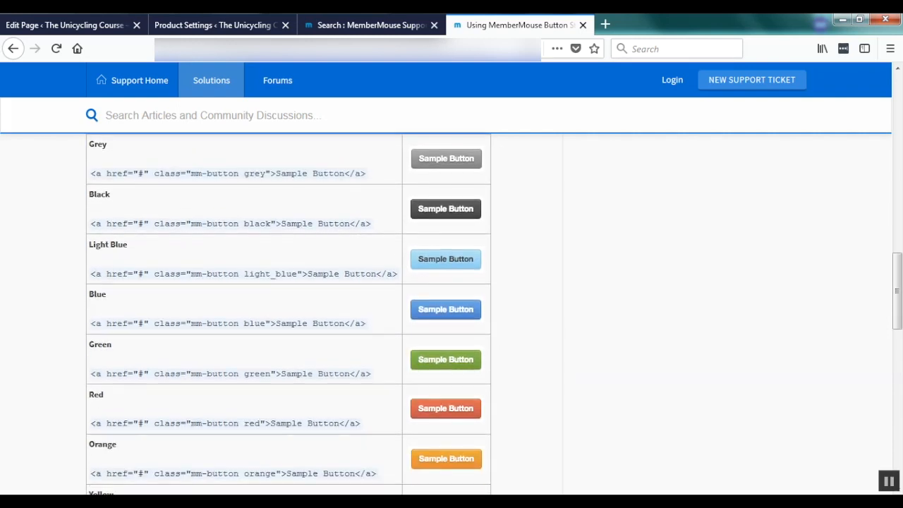
{"action": "left_click_drag", "start_coordinate": [276, 374], "coordinate": [154, 374]}
{"action": "key", "text": "ctrl+c"}
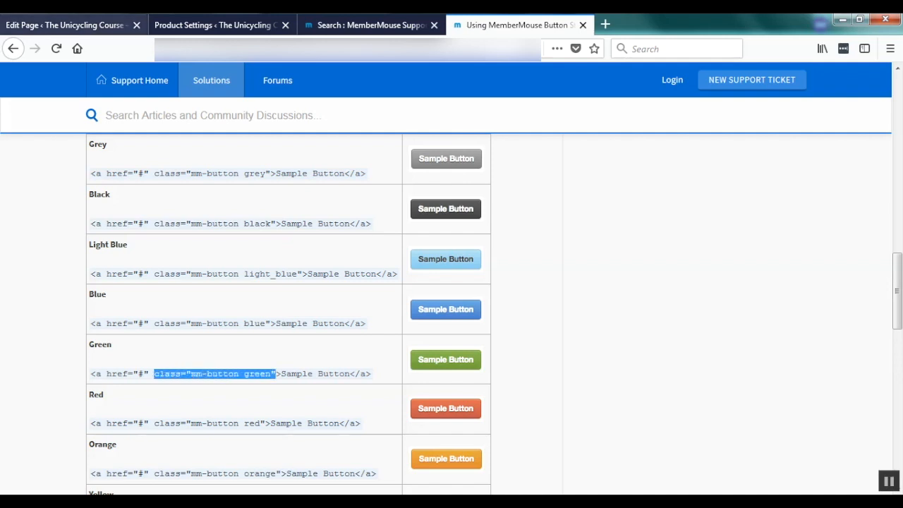
{"action": "left_click", "coordinate": [67, 25]}
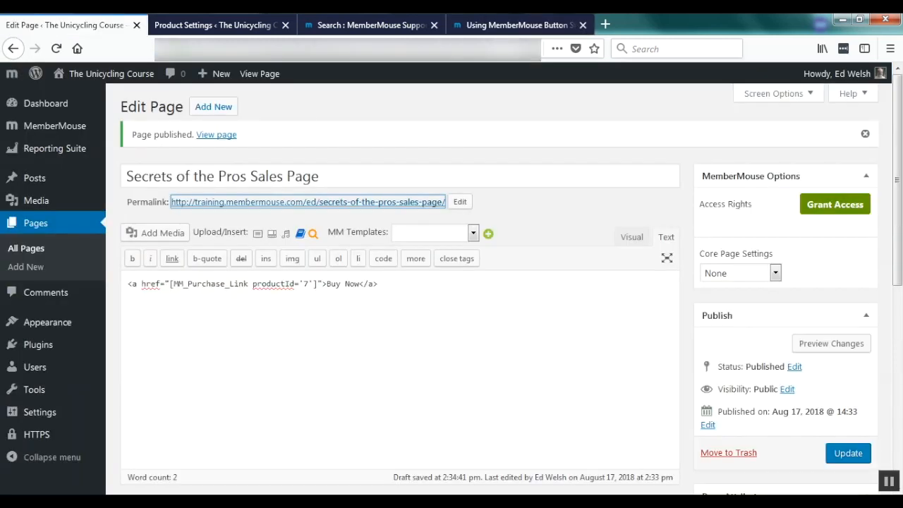
Give the Buy Now link class 'mm-button large rounded green', update the page, and reload it live.
{"action": "left_click", "coordinate": [322, 283]}
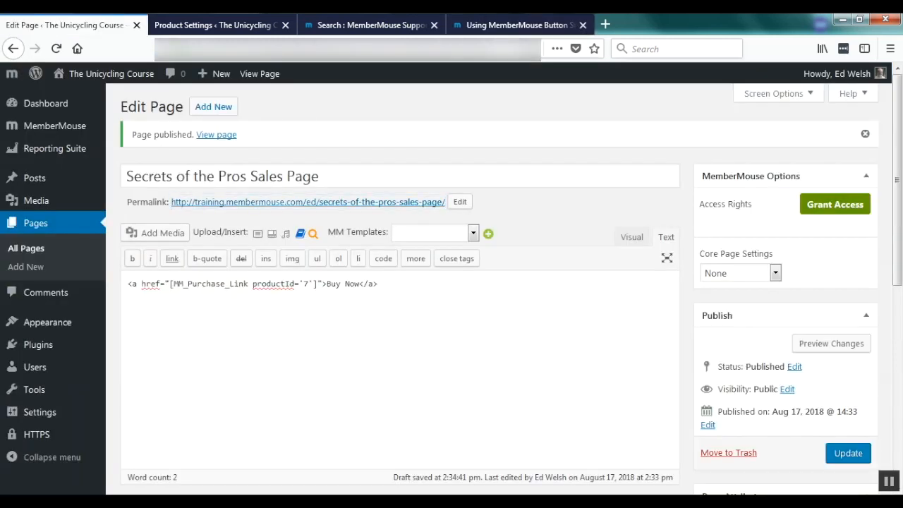
{"action": "key", "text": "ctrl+v"}
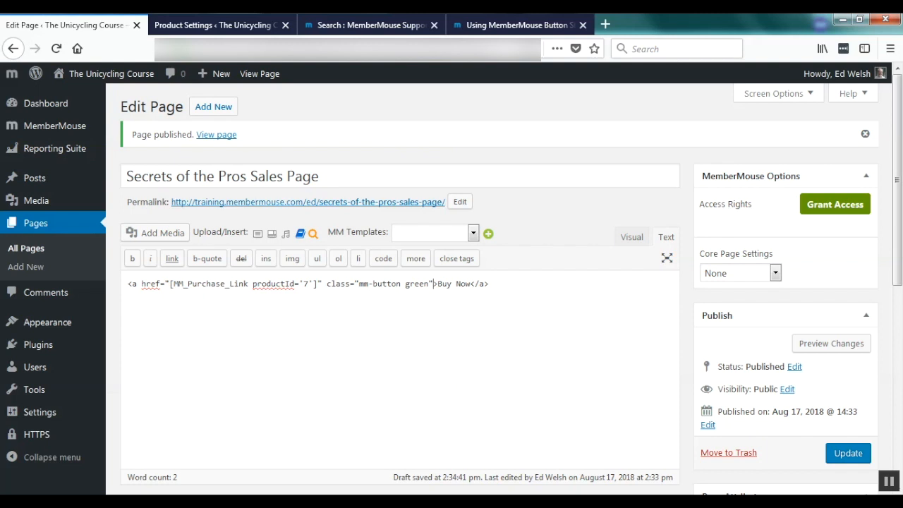
{"action": "left_click", "coordinate": [406, 284]}
{"action": "type", "text": "large "}
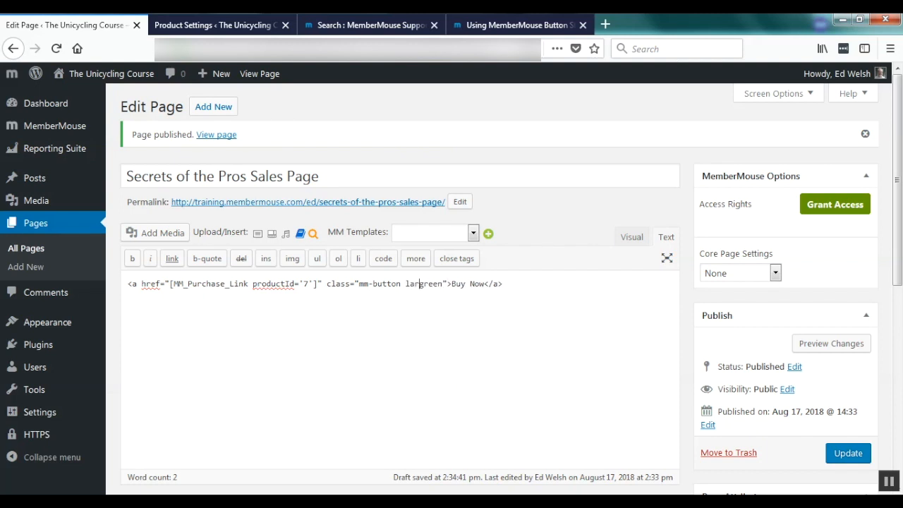
{"action": "type", "text": "rounded g"}
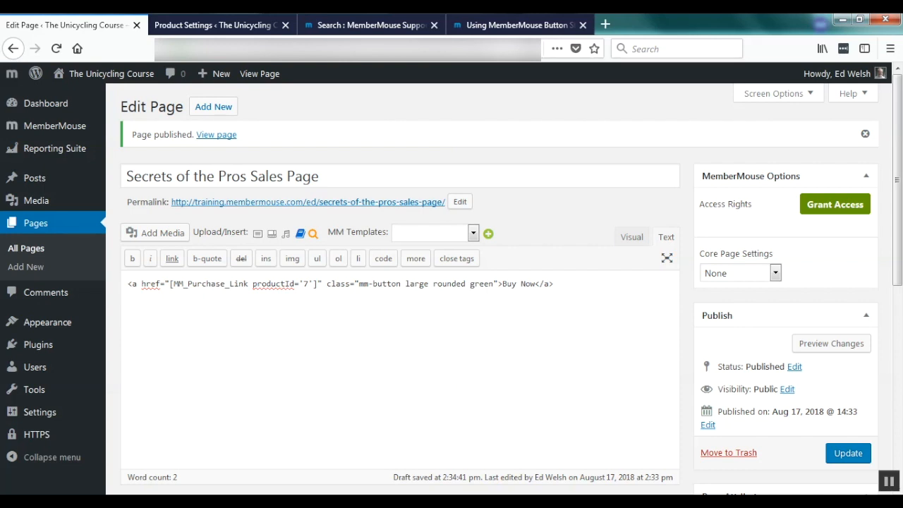
{"action": "left_click", "coordinate": [848, 453]}
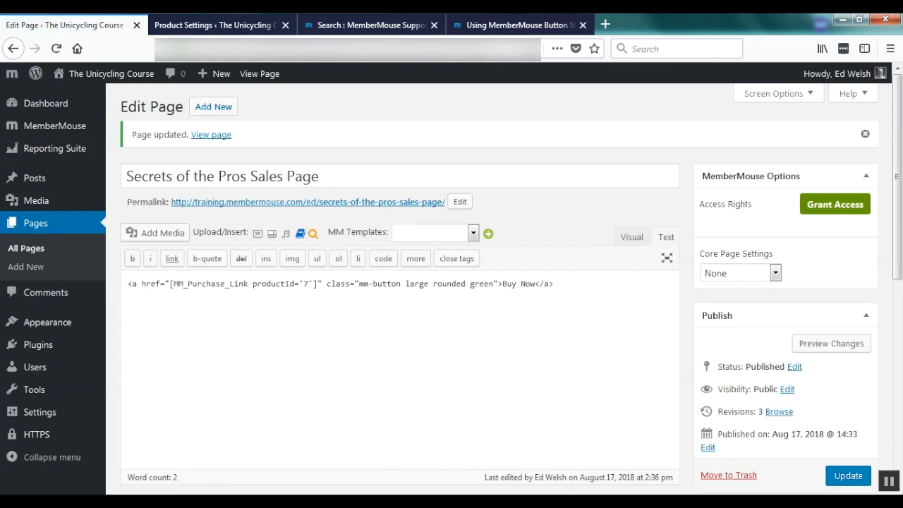
{"action": "key", "text": "alt+Tab"}
{"action": "left_click", "coordinate": [57, 49]}
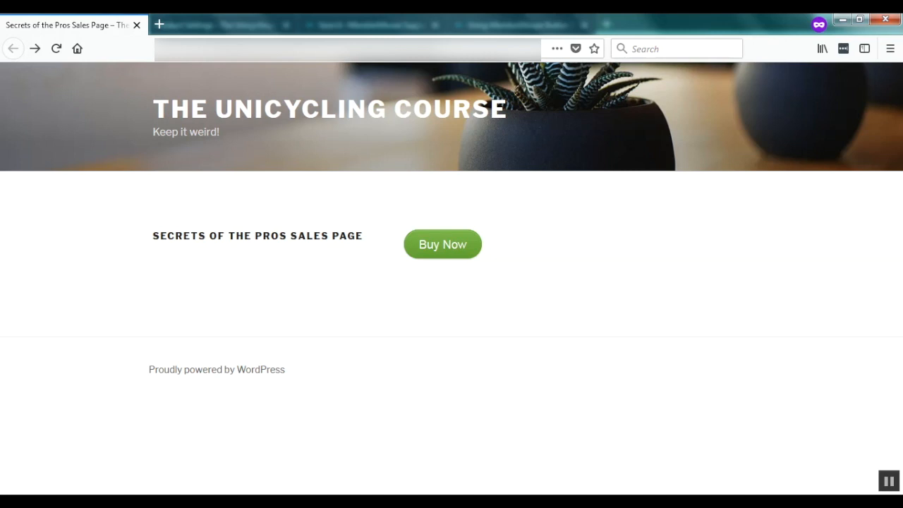
Click the green Buy Now button to open the $100.00 Secrets of the Pros checkout.
{"action": "left_click", "coordinate": [442, 244]}
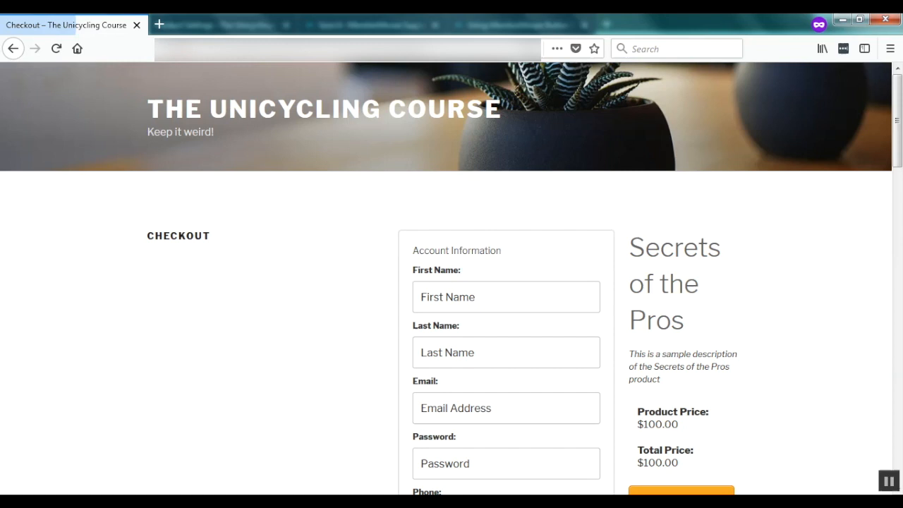
Enter a test first and last name and pick the saved test e-mail address.
{"action": "left_click", "coordinate": [505, 297]}
{"action": "type", "text": "Just"}
{"action": "key", "text": "Tab"}
{"action": "type", "text": "Testing"}
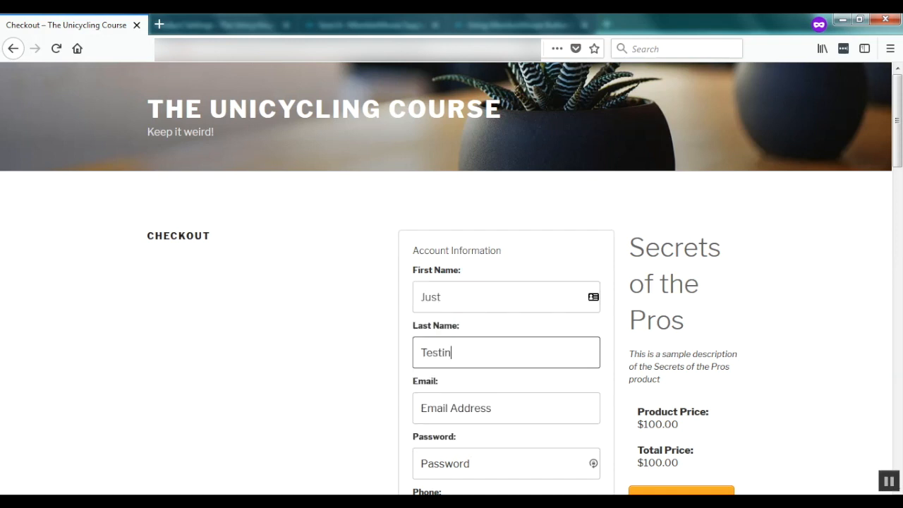
{"action": "key", "text": "Tab"}
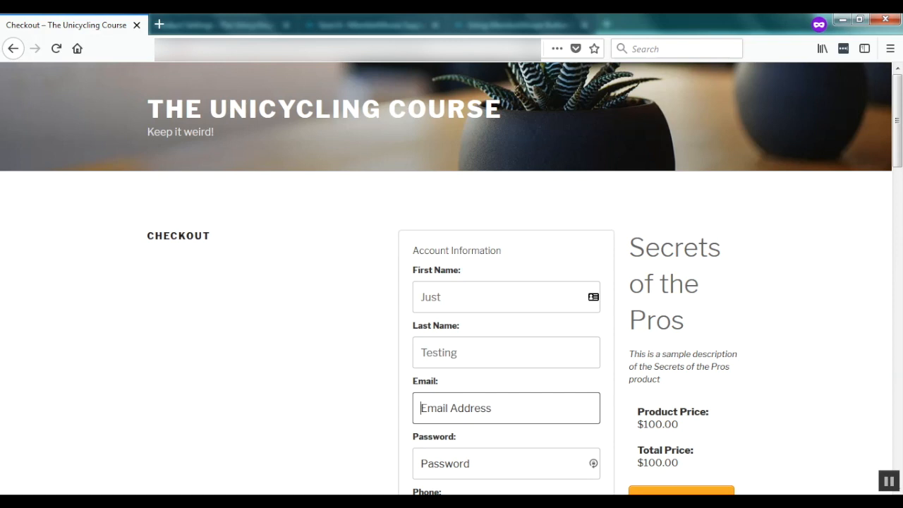
{"action": "type", "text": "ed+1@"}
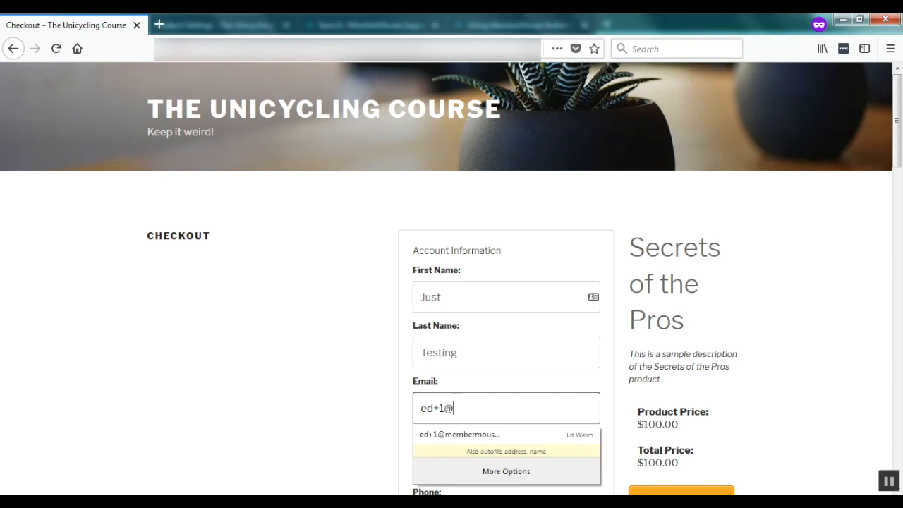
{"action": "key", "text": "Down"}
{"action": "key", "text": "Return"}
Fill in the account password and a test phone number.
{"action": "scroll", "coordinate": [451, 282], "scroll_direction": "down", "scroll_amount": 2}
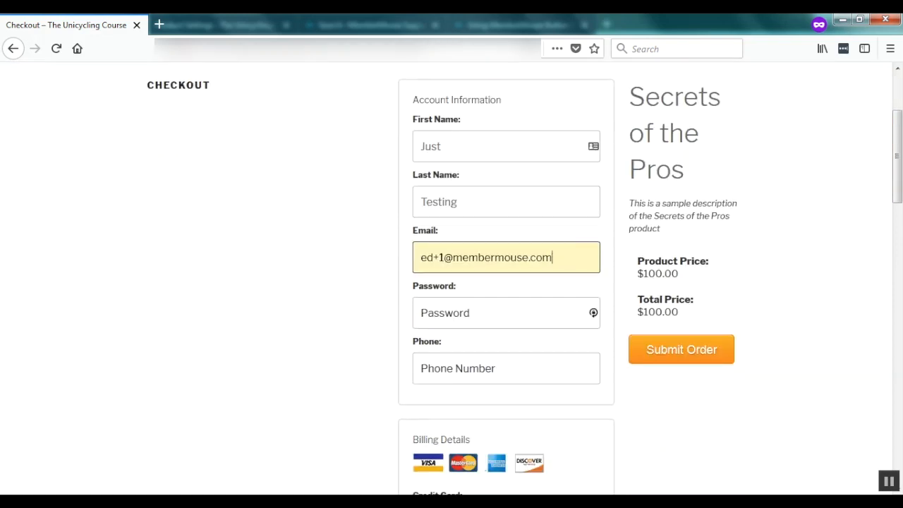
{"action": "key", "text": "Tab"}
{"action": "type", "text": "testing"}
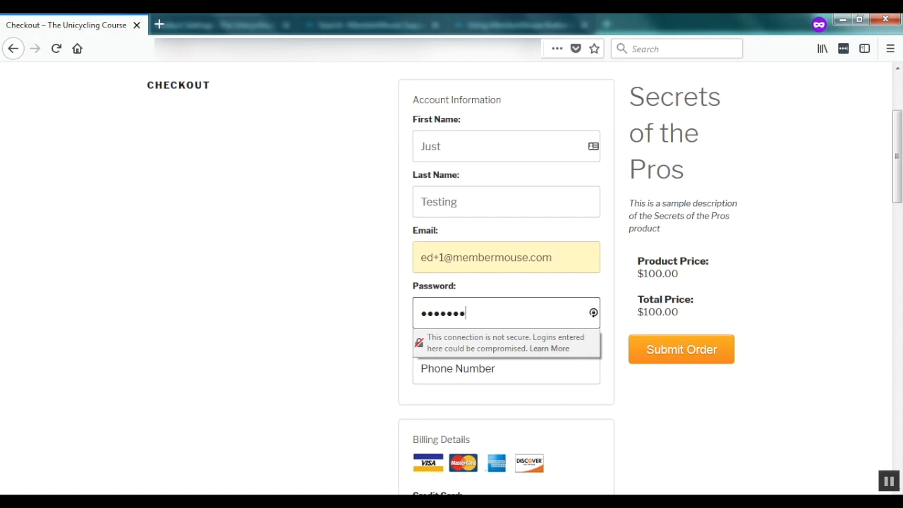
{"action": "key", "text": "Tab"}
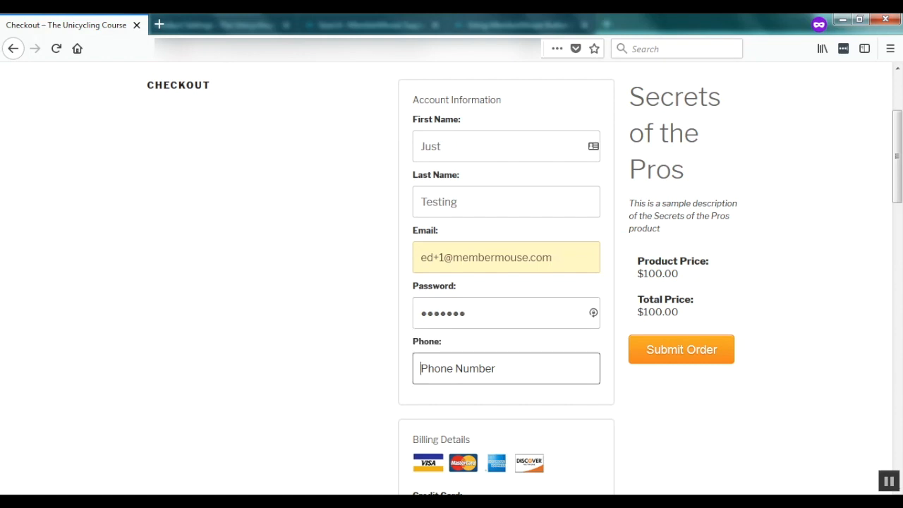
{"action": "type", "text": "55555555"}
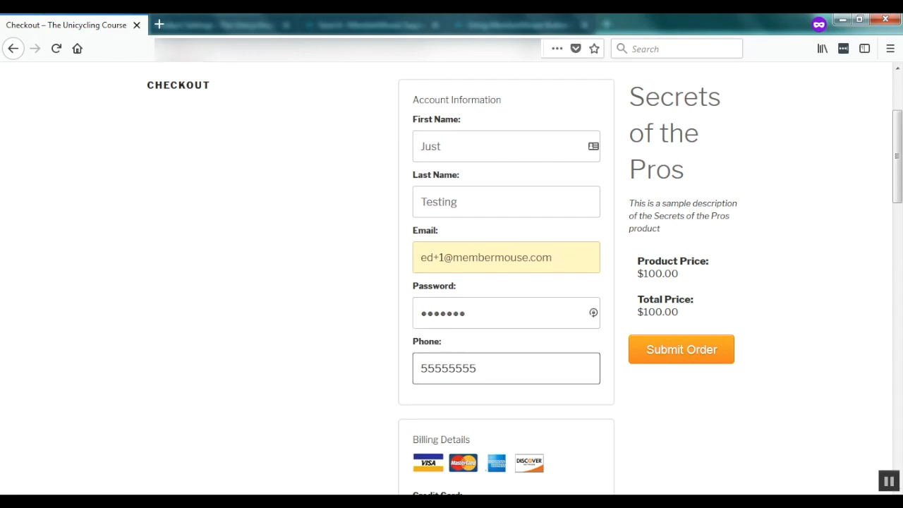
{"action": "scroll", "coordinate": [507, 283], "scroll_direction": "down", "scroll_amount": 3}
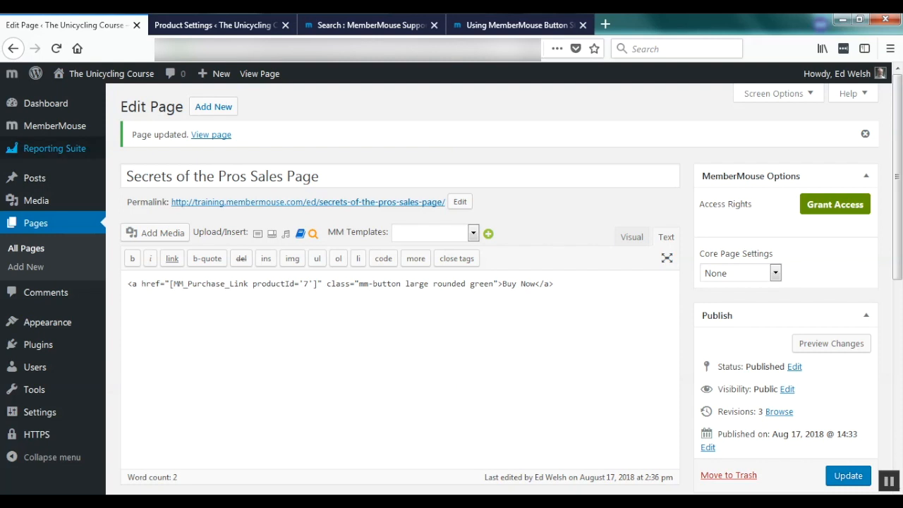
View the Stripe test credit card numbers on MemberMouse Payment Settings, then return to checkout.
{"action": "mouse_move", "coordinate": [54, 125]}
{"action": "left_click", "coordinate": [147, 220]}
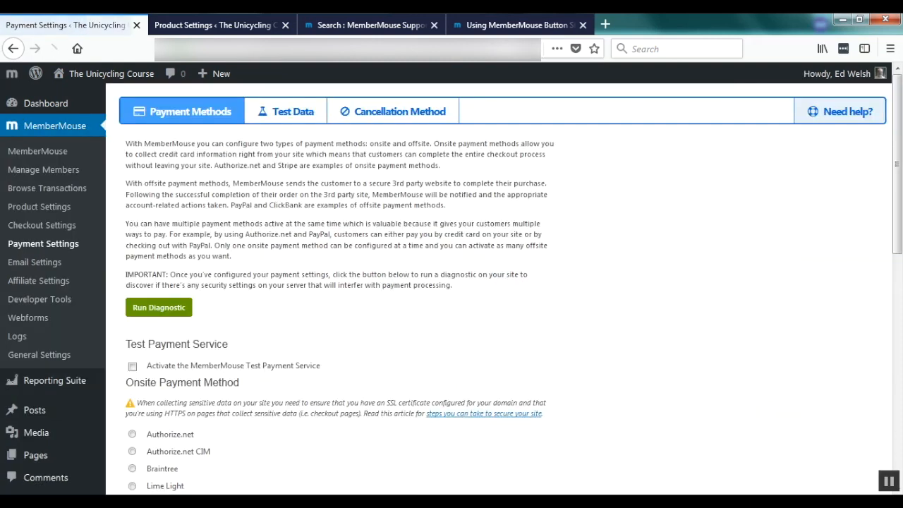
{"action": "scroll", "coordinate": [451, 282], "scroll_direction": "down", "scroll_amount": 5}
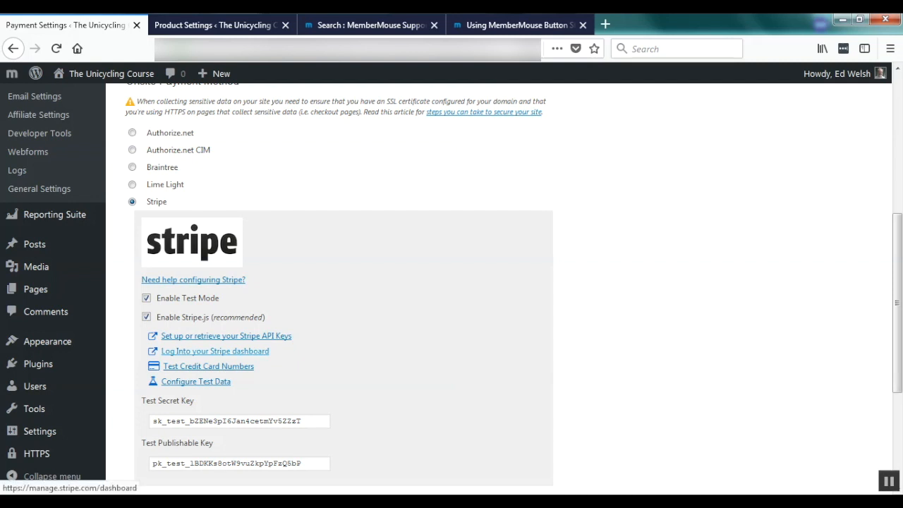
{"action": "left_click", "coordinate": [209, 366]}
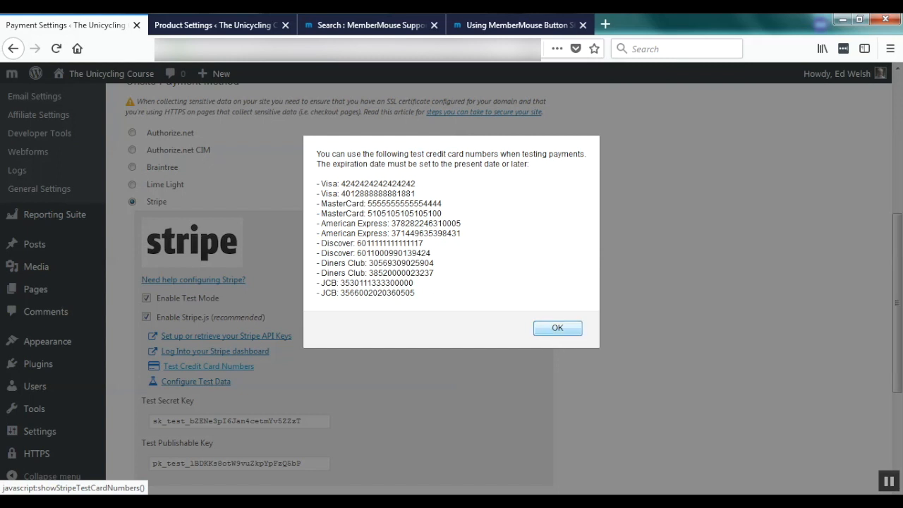
{"action": "left_click", "coordinate": [557, 328]}
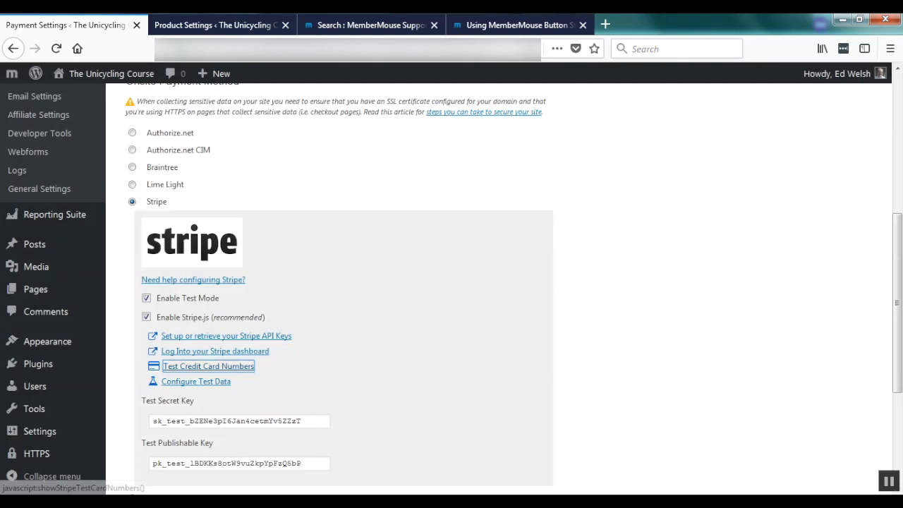
{"action": "key", "text": "alt+Tab"}
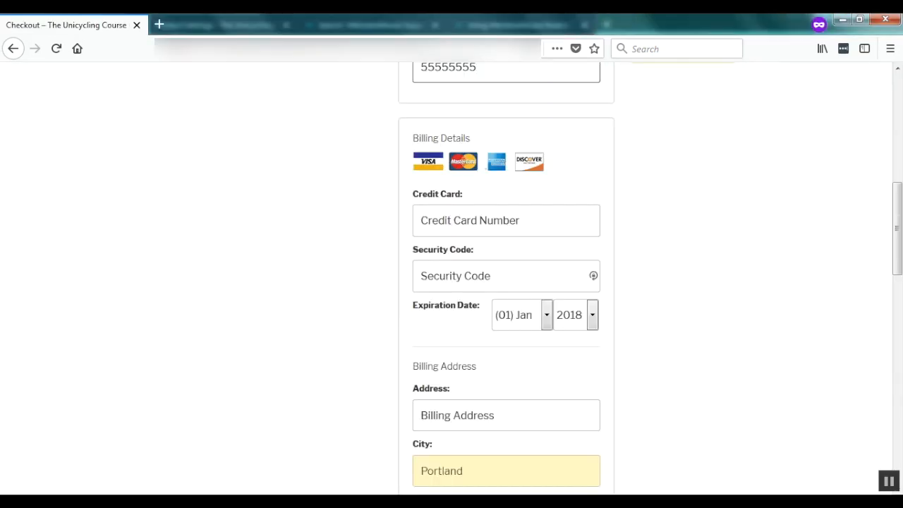
{"action": "left_click", "coordinate": [479, 221]}
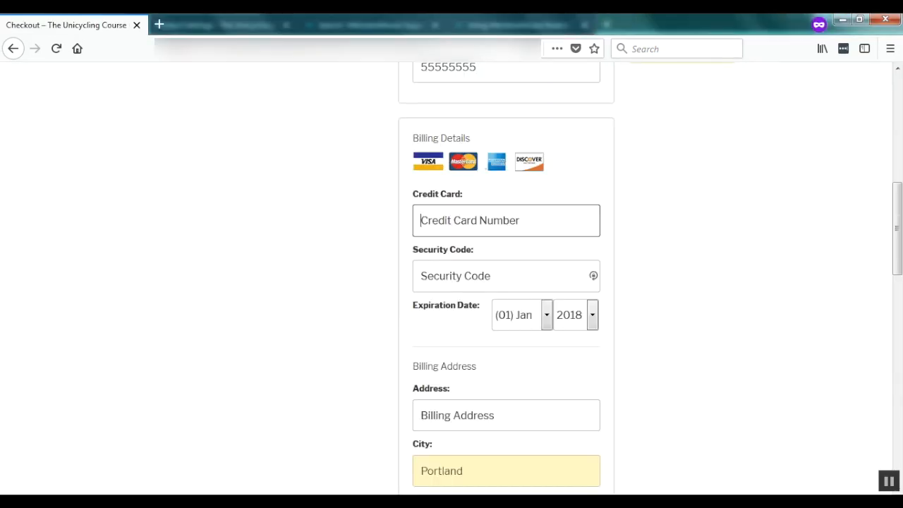
{"action": "type", "text": "4242424242424242"}
{"action": "key", "text": "Tab"}
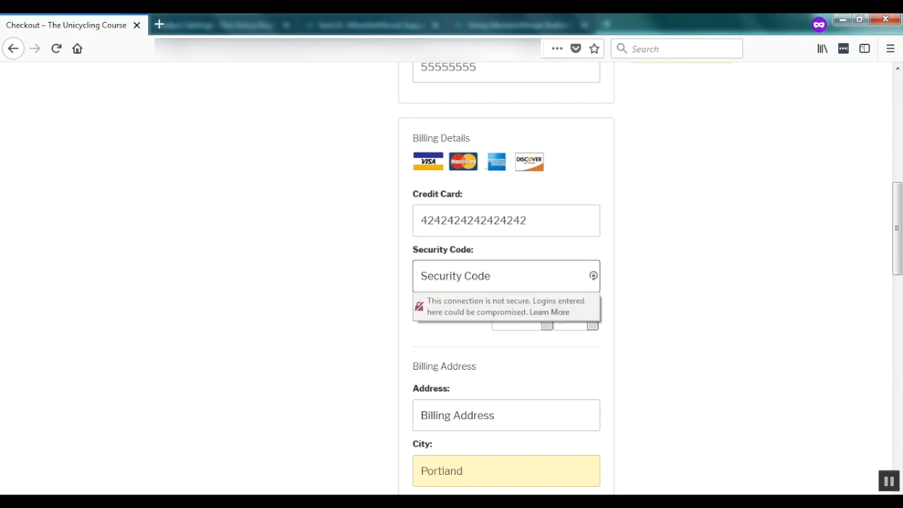
{"action": "type", "text": "123"}
{"action": "key", "text": "Tab"}
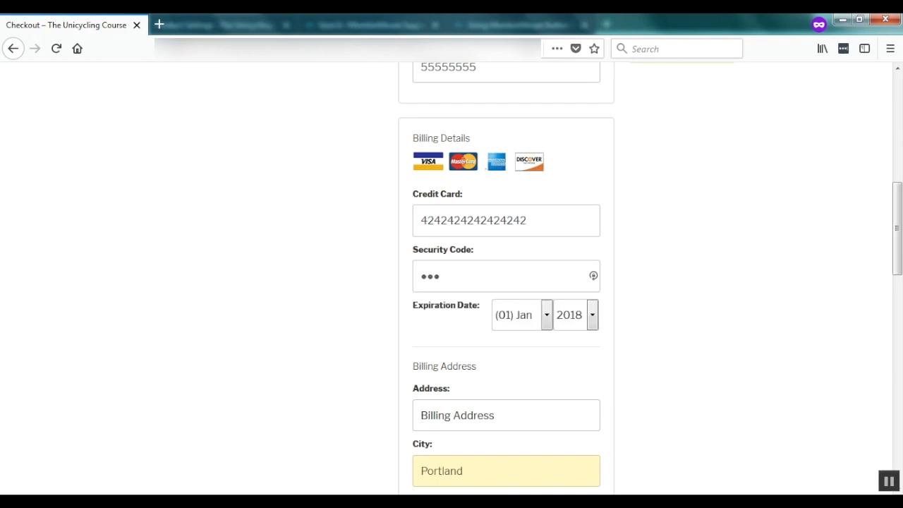
{"action": "left_click", "coordinate": [592, 315]}
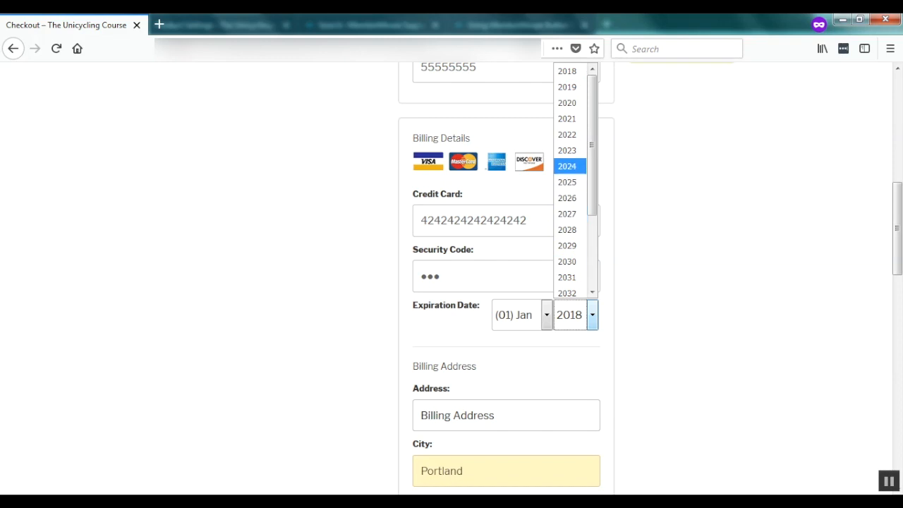
{"action": "key", "text": "Return"}
Fill the billing address from the saved address suggestion.
{"action": "key", "text": "Tab"}
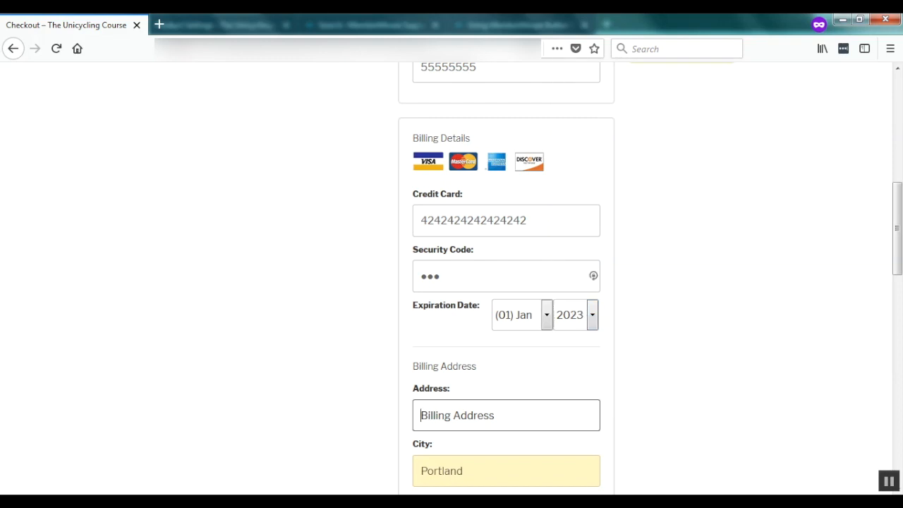
{"action": "type", "text": "1"}
{"action": "key", "text": "Down"}
{"action": "key", "text": "Return"}
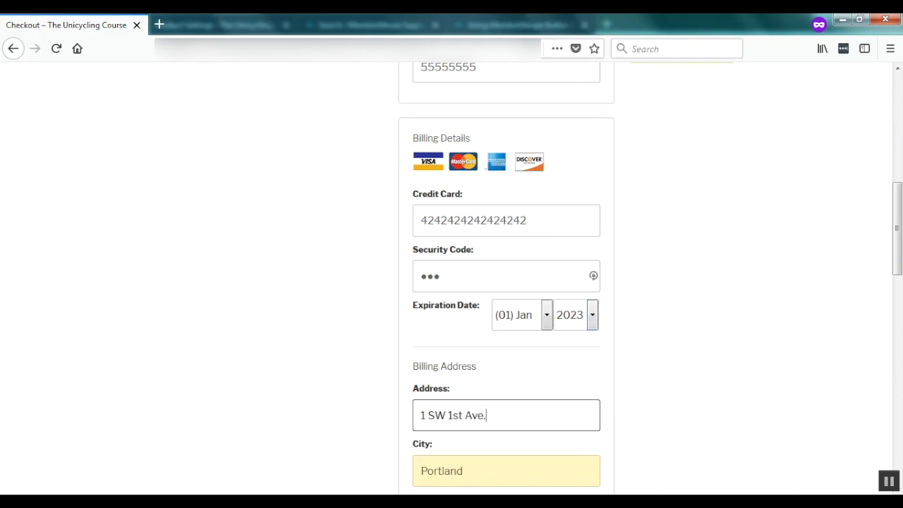
{"action": "scroll", "coordinate": [506, 283], "scroll_direction": "down", "scroll_amount": 5}
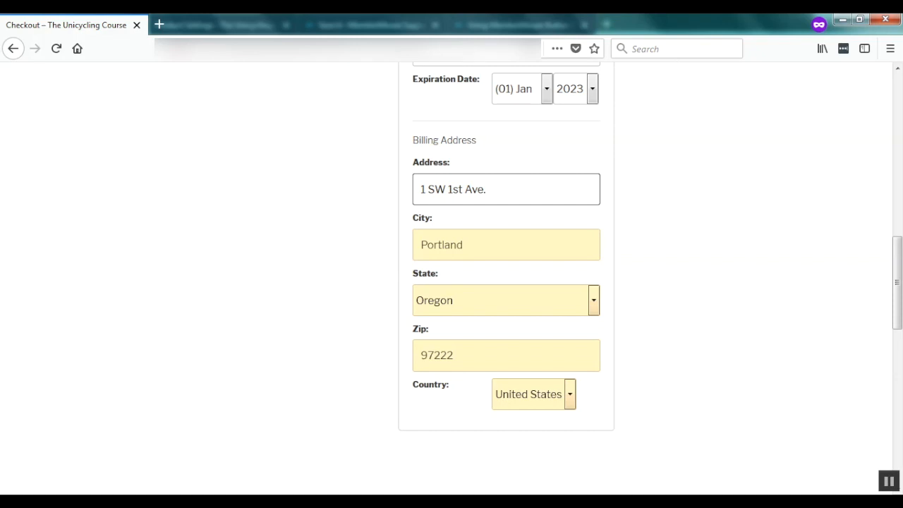
{"action": "scroll", "coordinate": [506, 282], "scroll_direction": "down", "scroll_amount": 1}
{"action": "scroll", "coordinate": [506, 283], "scroll_direction": "up", "scroll_amount": 10}
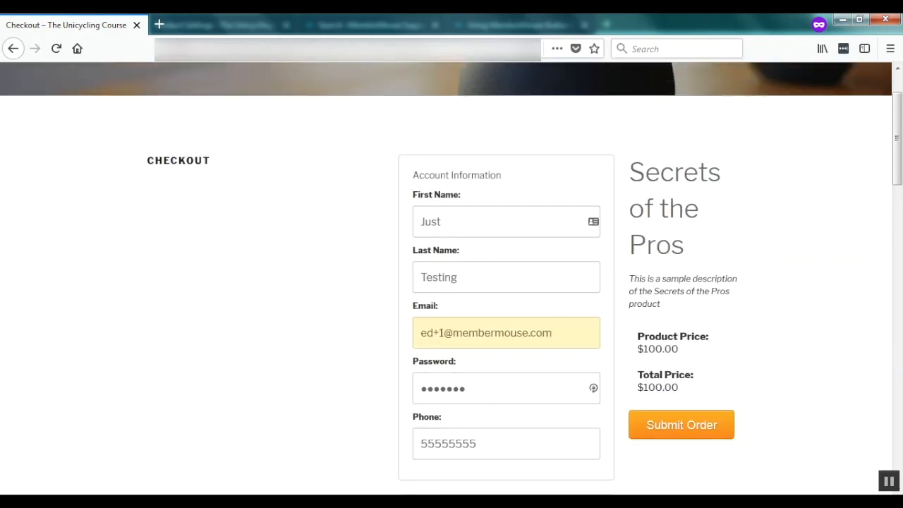
Submit the $100.00 test order and review the Thank You page's order details.
{"action": "left_click", "coordinate": [681, 425]}
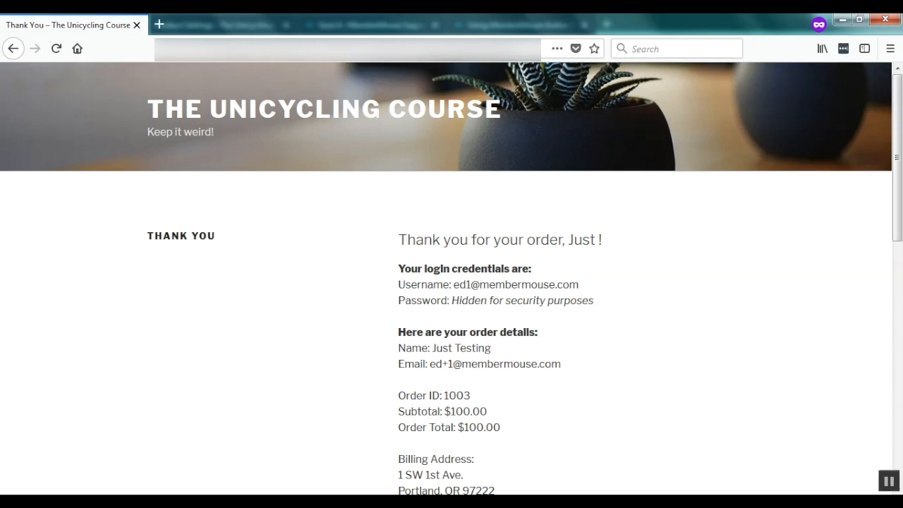
{"action": "scroll", "coordinate": [452, 282], "scroll_direction": "down", "scroll_amount": 2}
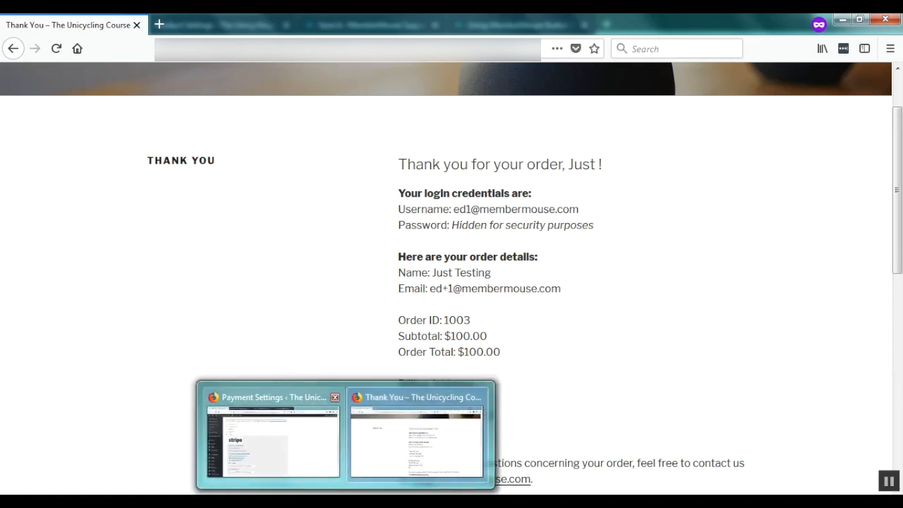
Confirm the new test member holding Secrets of the Pros appears in Manage Members, then open Payment Settings.
{"action": "left_click", "coordinate": [268, 432]}
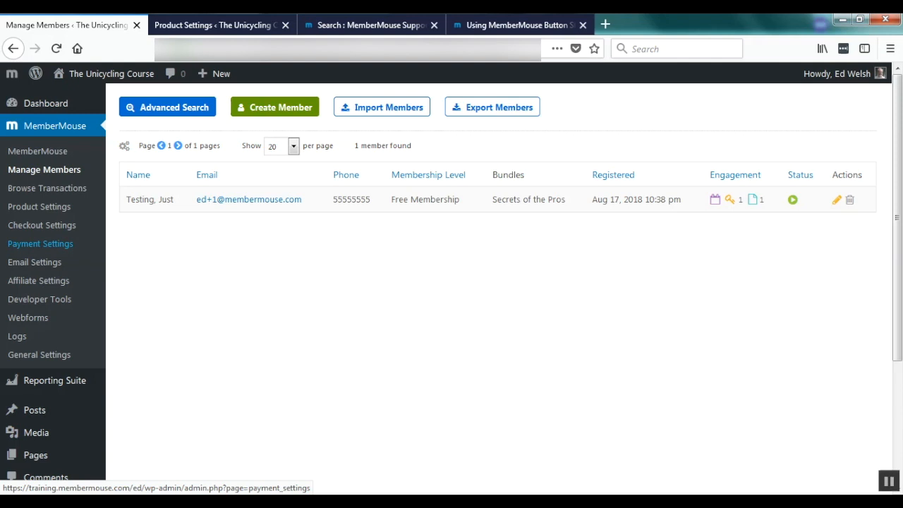
{"action": "left_click", "coordinate": [40, 244]}
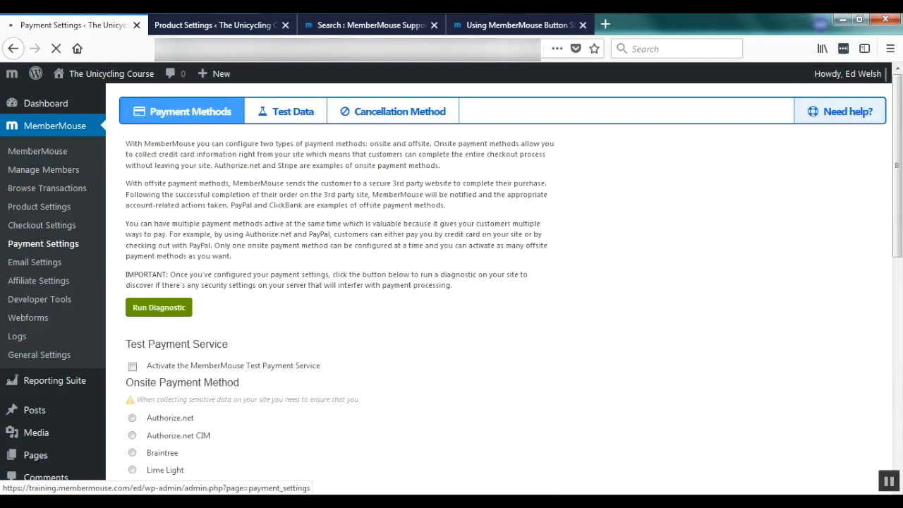
On the Test Data tab, enable Use Test Data and enter a test password.
{"action": "left_click", "coordinate": [286, 111]}
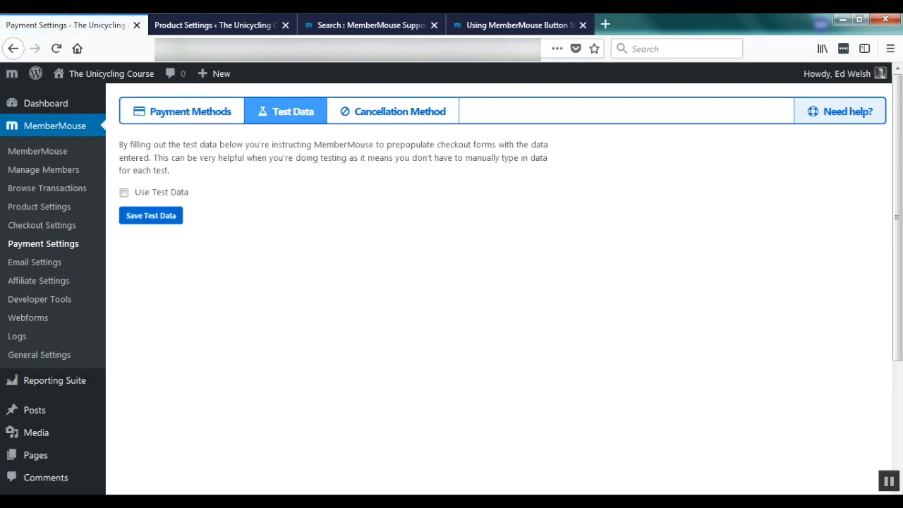
{"action": "left_click", "coordinate": [124, 193]}
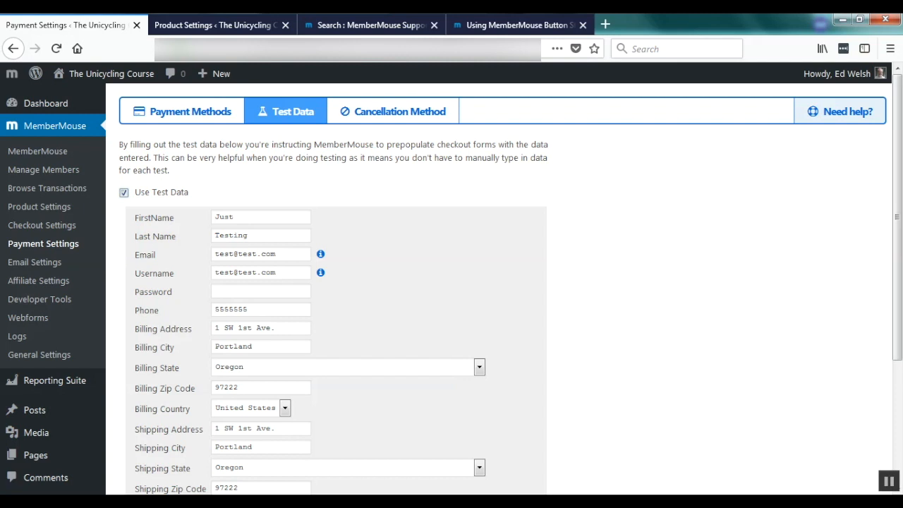
{"action": "left_click", "coordinate": [261, 291]}
{"action": "type", "text": "test1234"}
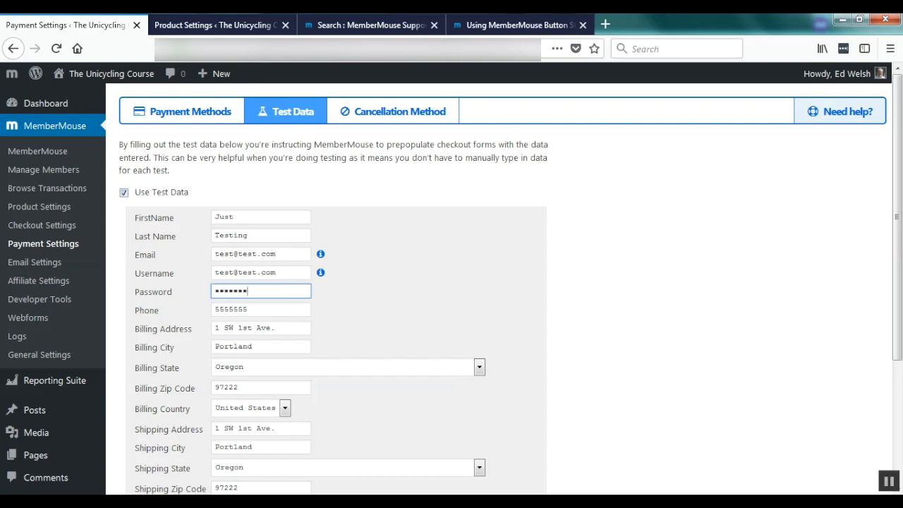
{"action": "scroll", "coordinate": [451, 282], "scroll_direction": "down", "scroll_amount": 1}
{"action": "scroll", "coordinate": [451, 282], "scroll_direction": "down", "scroll_amount": 2}
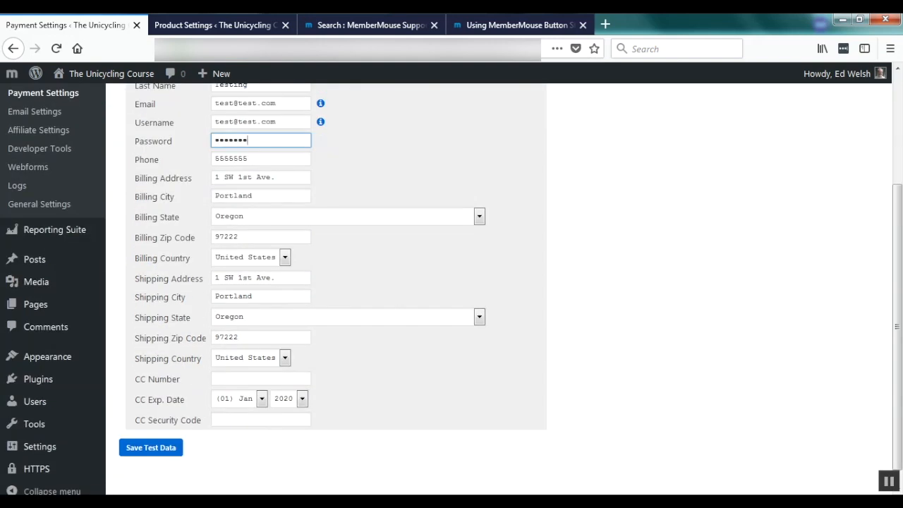
{"action": "left_click", "coordinate": [261, 379]}
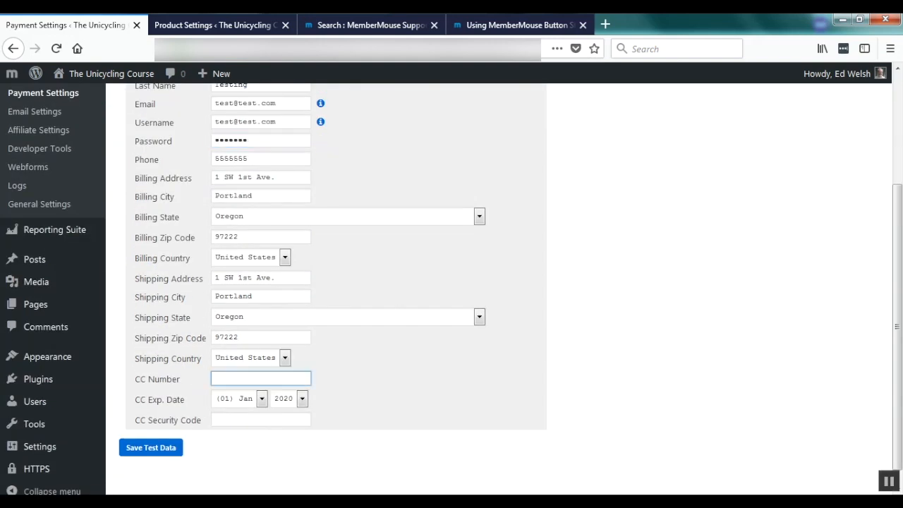
{"action": "key", "text": "ctrl+v"}
{"action": "left_click", "coordinate": [261, 420]}
{"action": "type", "text": "123"}
{"action": "left_click", "coordinate": [233, 451]}
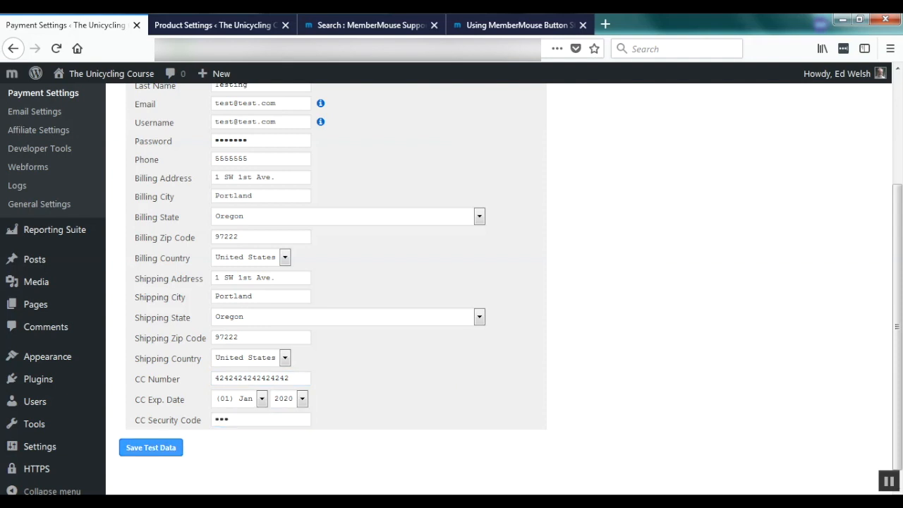
{"action": "left_click", "coordinate": [151, 447]}
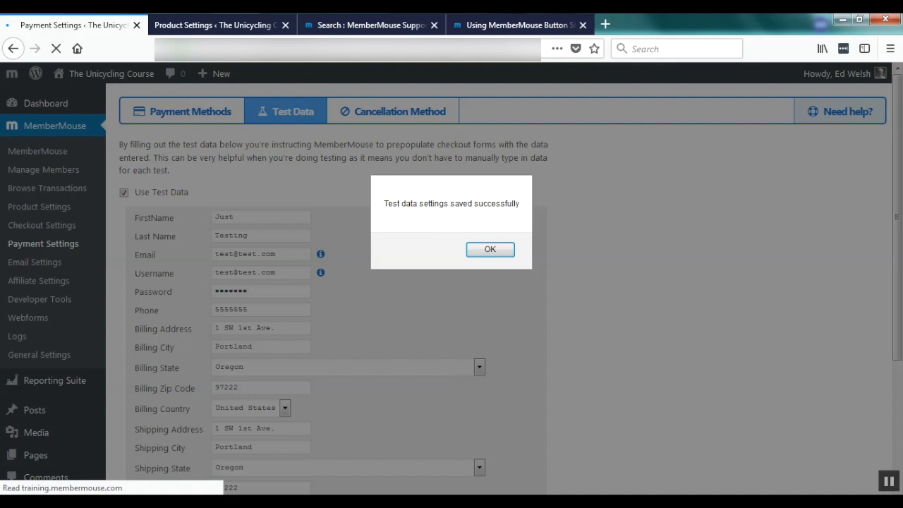
{"action": "left_click", "coordinate": [490, 249]}
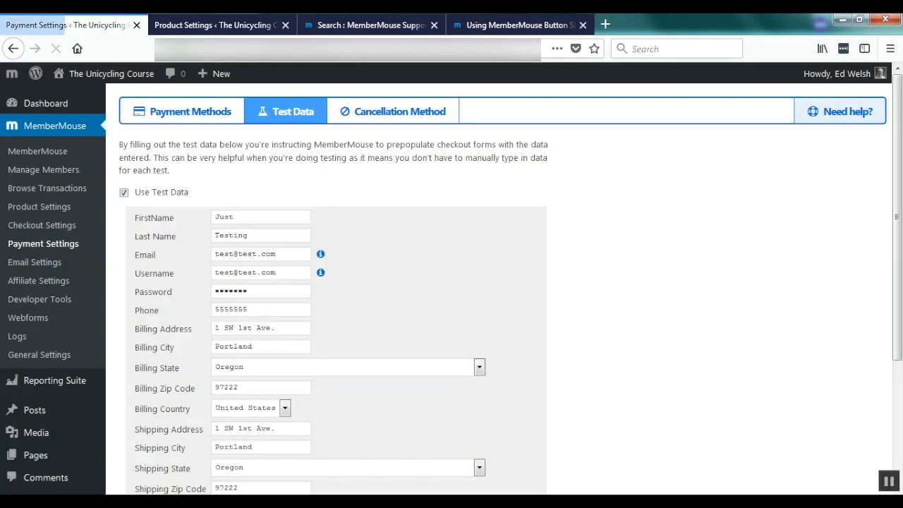
{"action": "left_click", "coordinate": [346, 501]}
{"action": "left_click", "coordinate": [416, 442]}
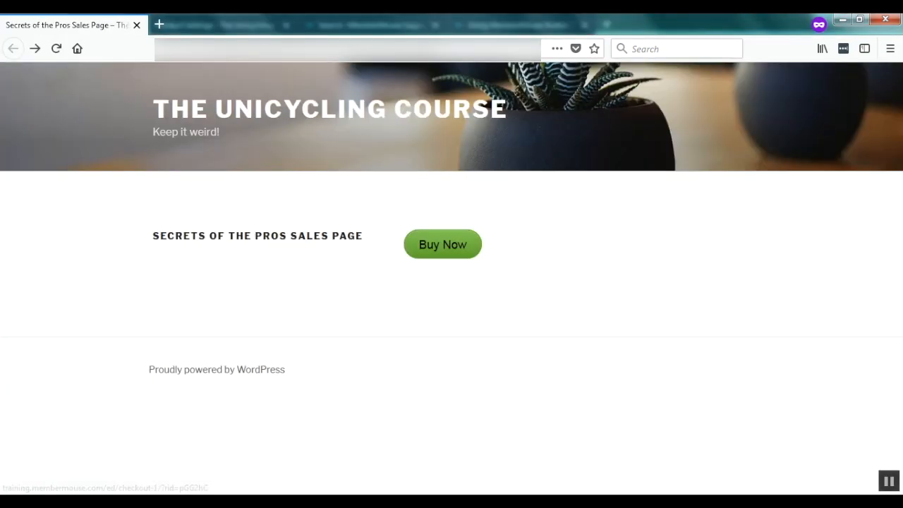
Scroll the MemberMouse support knowledge base's FAQ categories, such as Pre-Sales FAQ (40) and WordPress FAQ (8).
{"action": "left_click", "coordinate": [443, 244]}
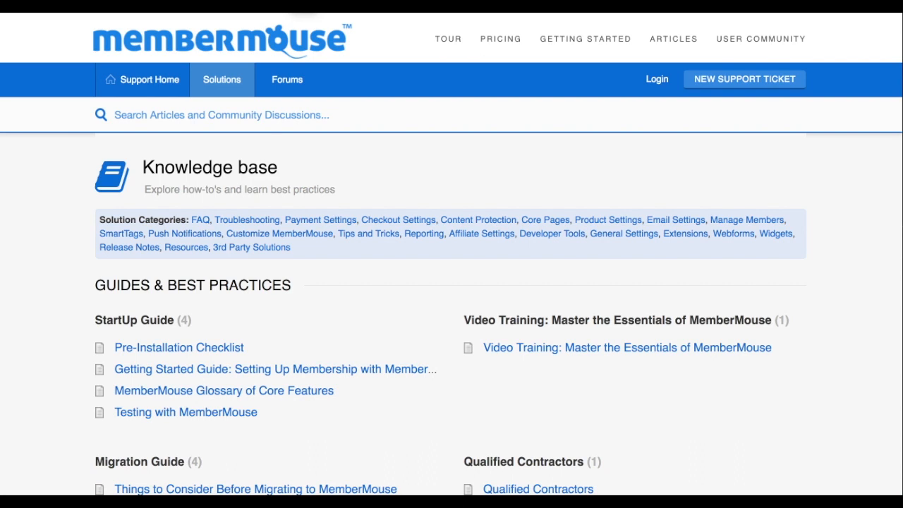
{"action": "scroll", "coordinate": [451, 282], "scroll_direction": "down", "scroll_amount": 5}
{"action": "scroll", "coordinate": [452, 282], "scroll_direction": "down", "scroll_amount": 5}
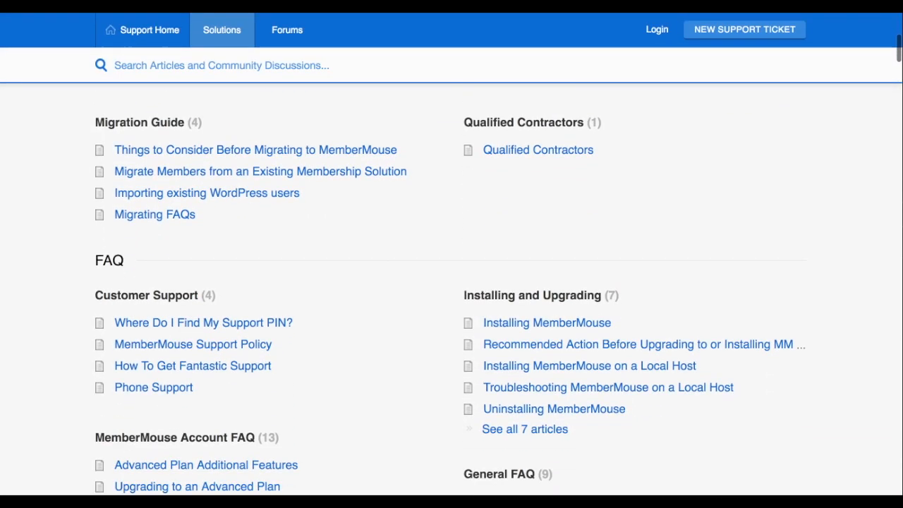
{"action": "scroll", "coordinate": [452, 283], "scroll_direction": "down", "scroll_amount": 5}
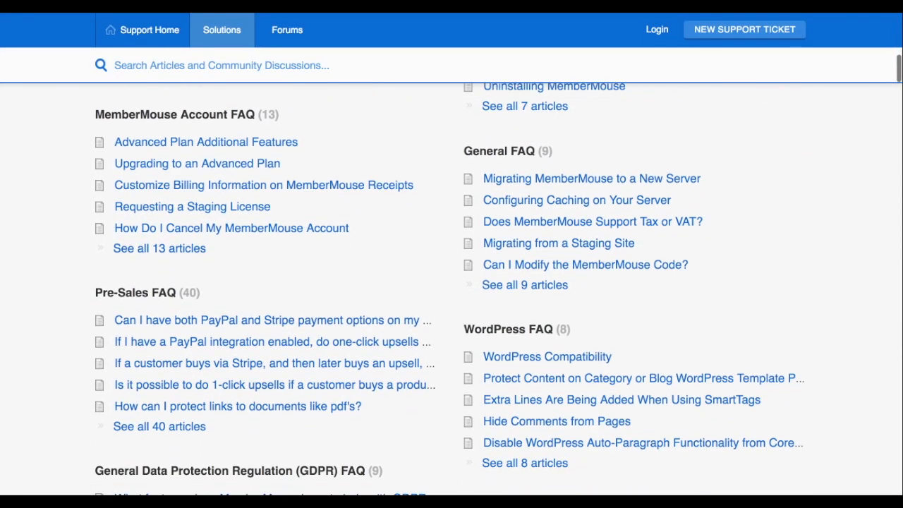